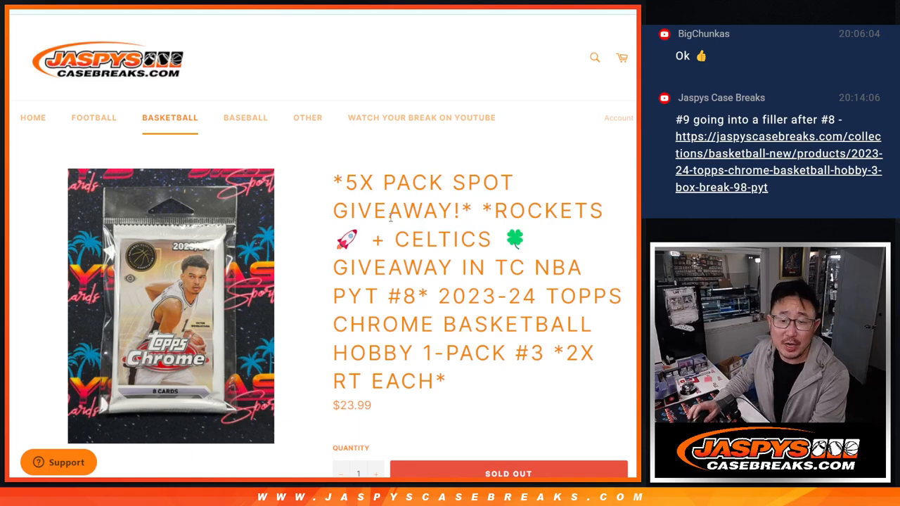
Highlight the Topps Chrome 1-pack title and the #3 pack number while explaining the break
drag(438, 295, 470, 382)
click(469, 381)
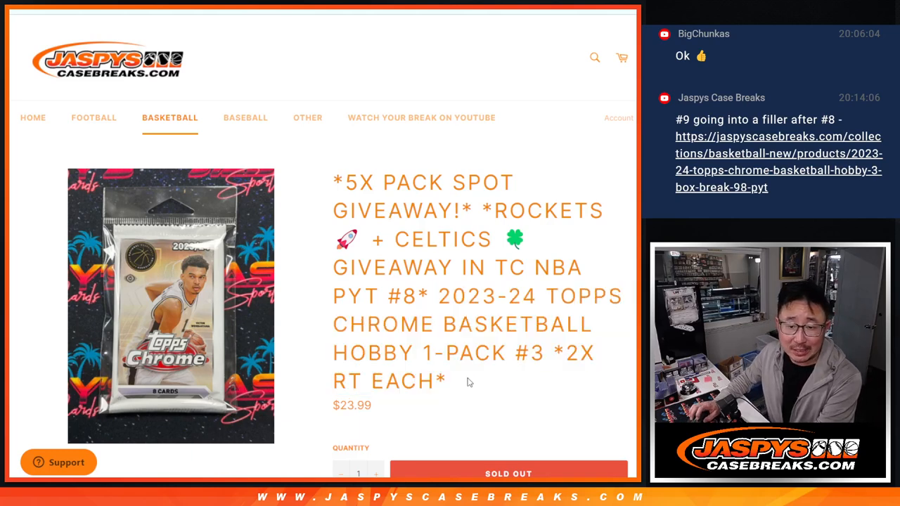
double_click(529, 353)
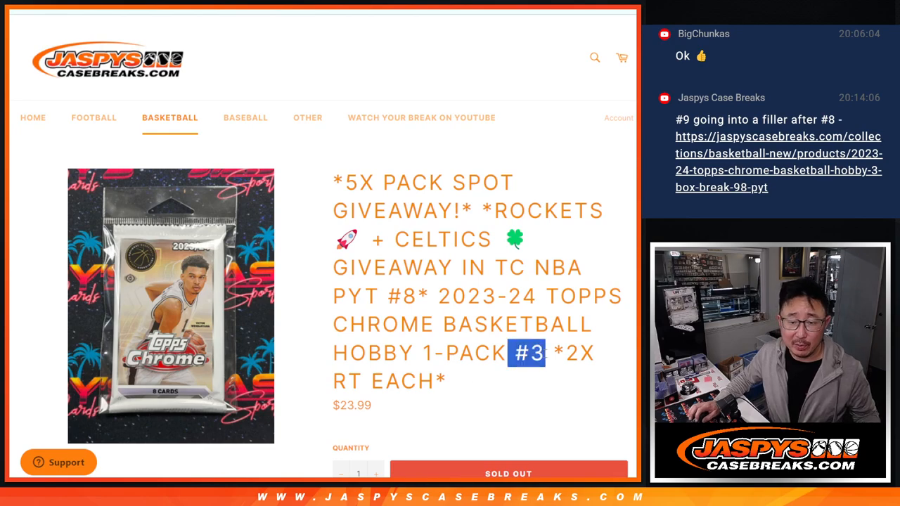
click(529, 344)
scroll(528, 344, down, 3)
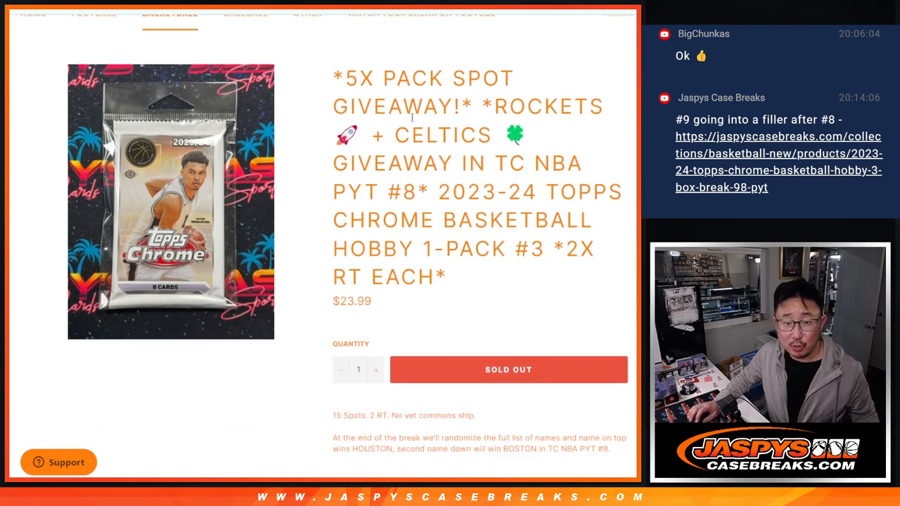
Highlight the 5X PACK SPOT GIVEAWAY wording and the ROCKETS + CELTICS giveaway teams
drag(335, 73, 462, 105)
click(335, 136)
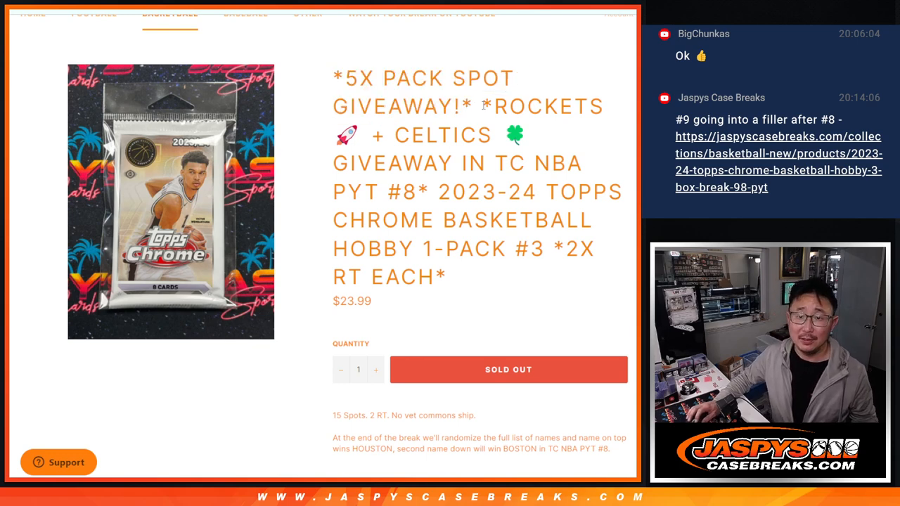
mouse_move(495, 105)
mouse_down()
mouse_move(492, 136)
mouse_move(530, 131)
mouse_up()
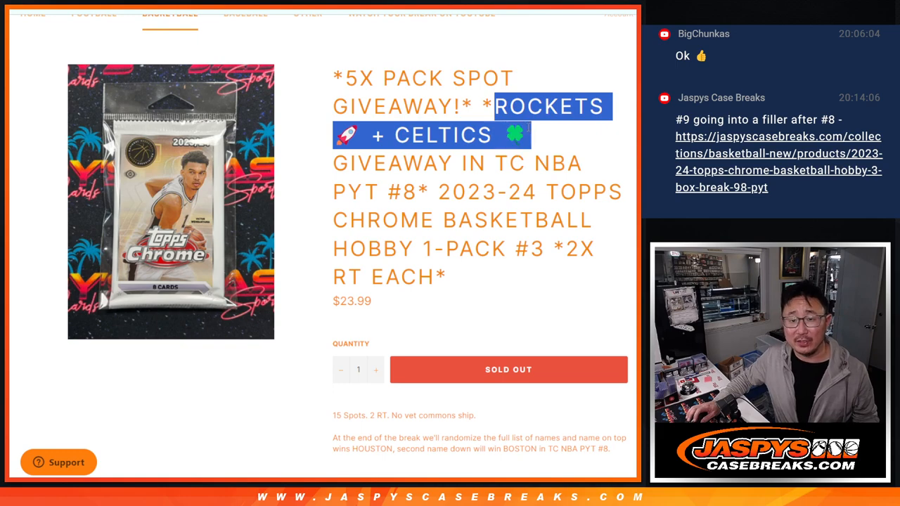
click(574, 167)
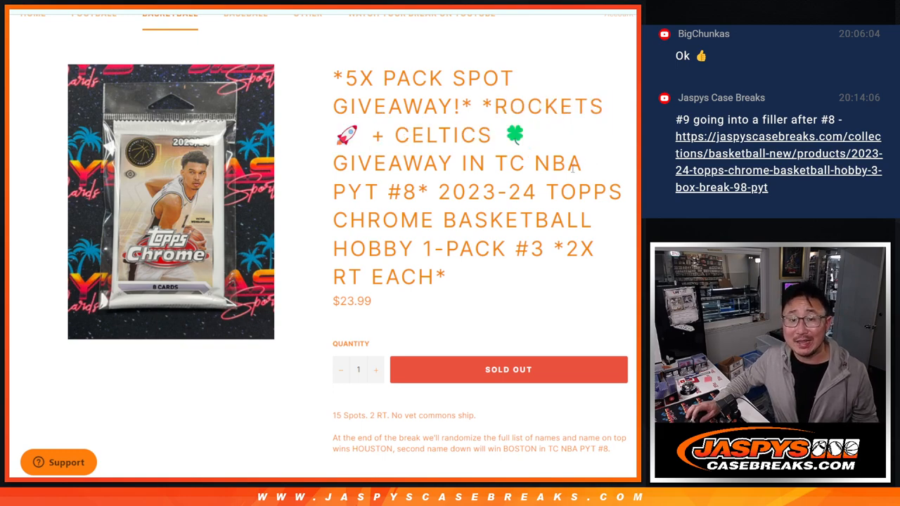
scroll(499, 151, up, 3)
Copy the ten entrant names from column A into the List Randomizer items field
key(alt+Tab)
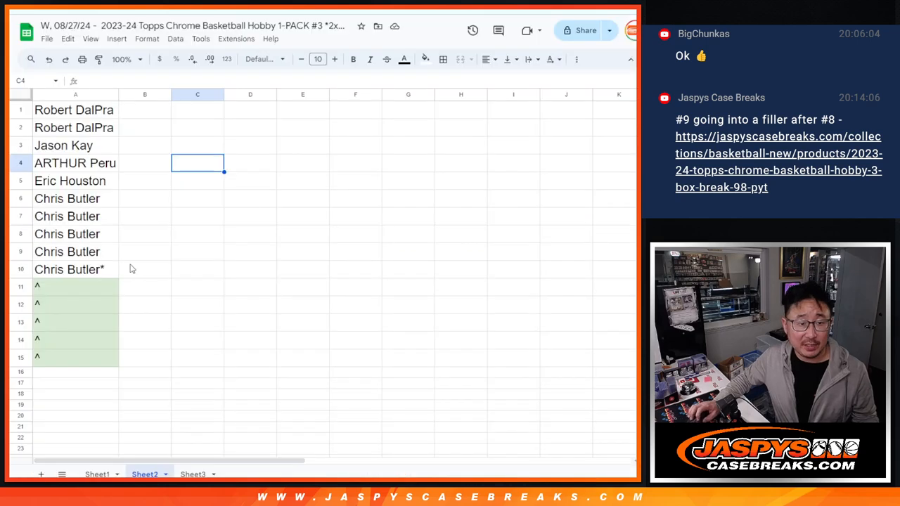
drag(85, 270, 107, 112)
key(ctrl+c)
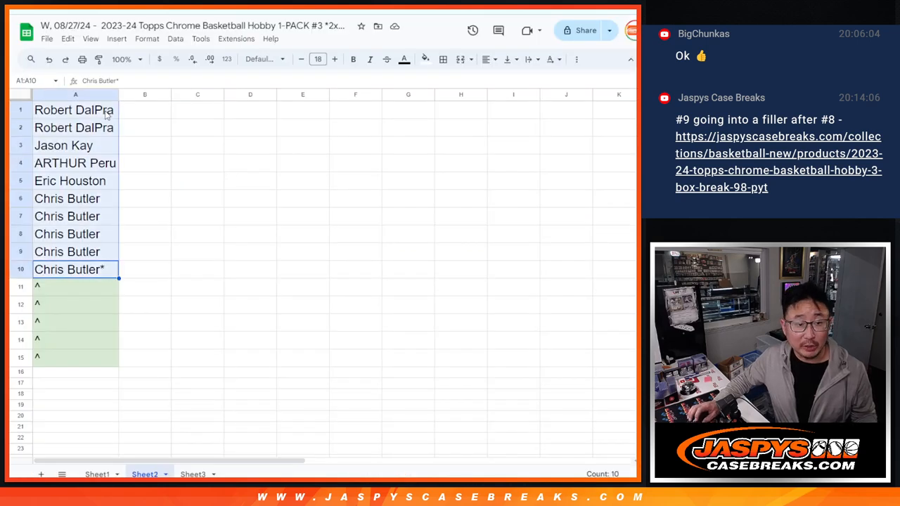
key(alt+Tab)
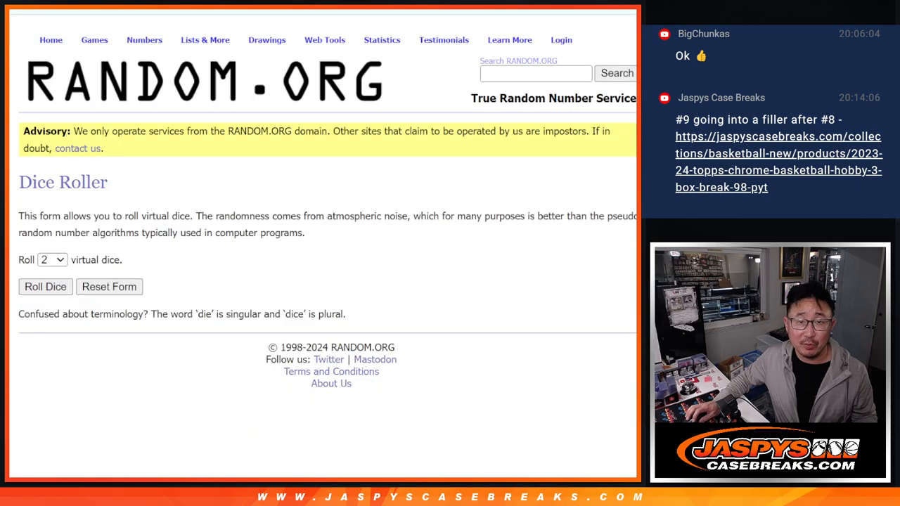
key(ctrl+Tab)
click(312, 344)
key(ctrl+v)
Roll two dice on the Dice Roller, then return to the List Randomizer
key(ctrl+Tab)
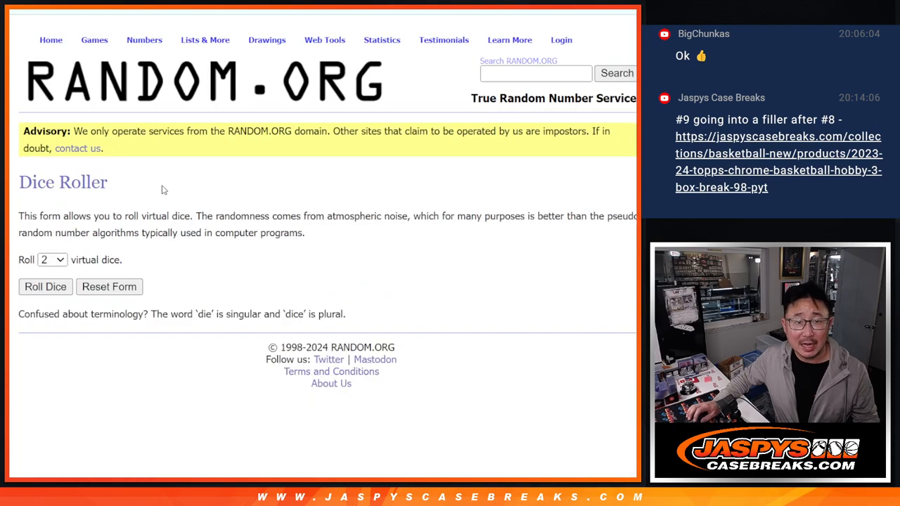
click(46, 287)
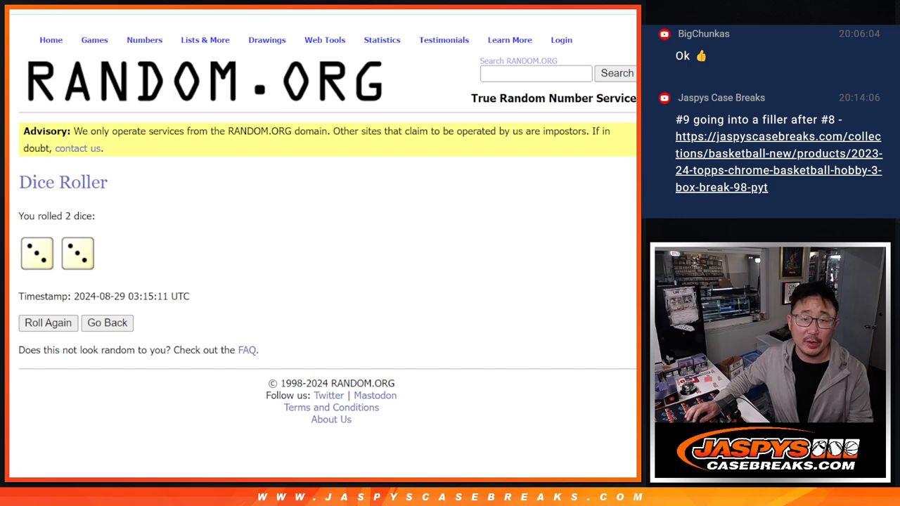
key(ctrl+Tab)
scroll(199, 351, down, 3)
Randomize the ten names six times and select the top five of the final order
click(47, 387)
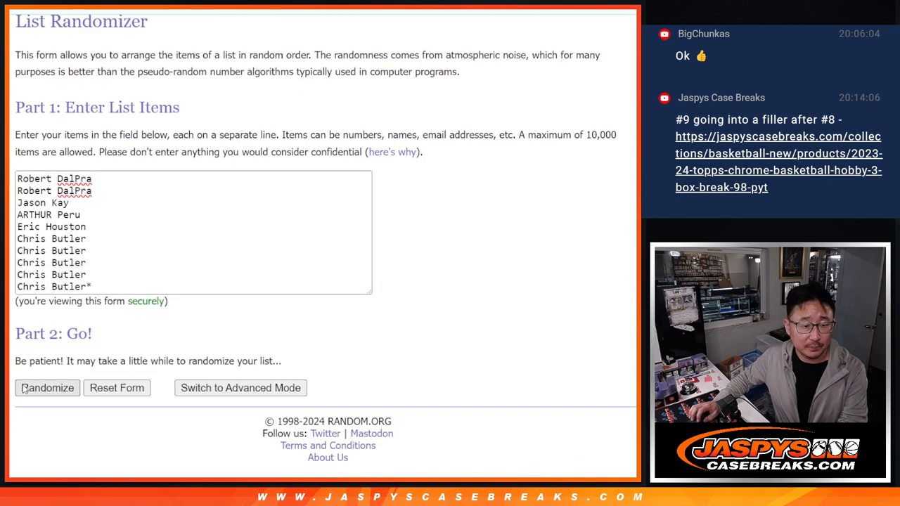
click(31, 388)
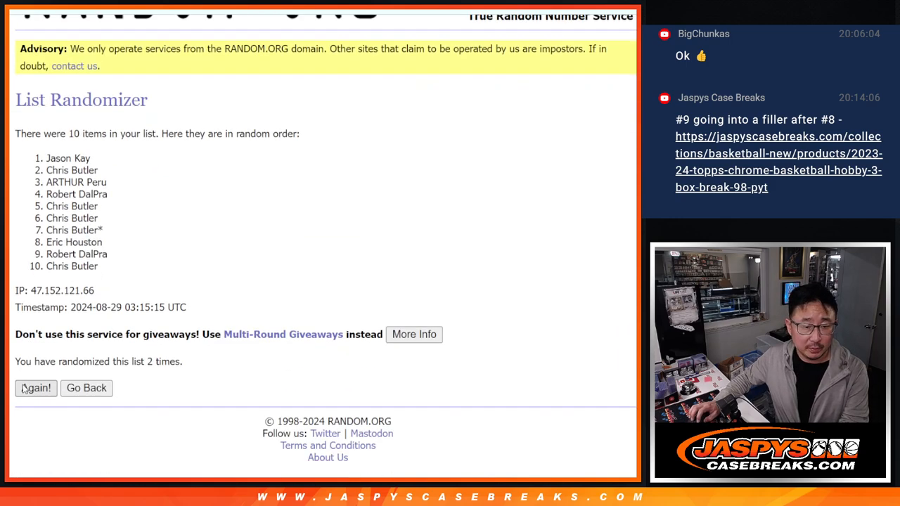
click(32, 388)
click(32, 388)
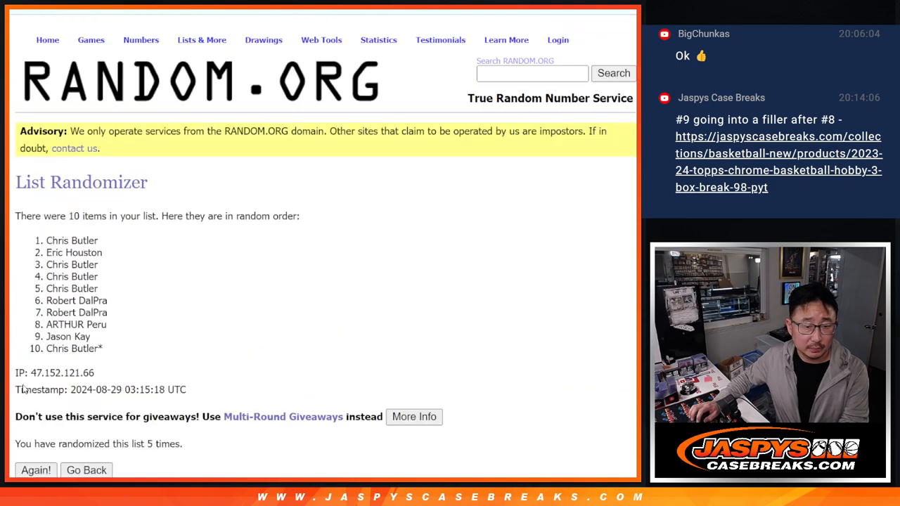
scroll(31, 388, down, 3)
click(32, 388)
scroll(83, 211, down, 3)
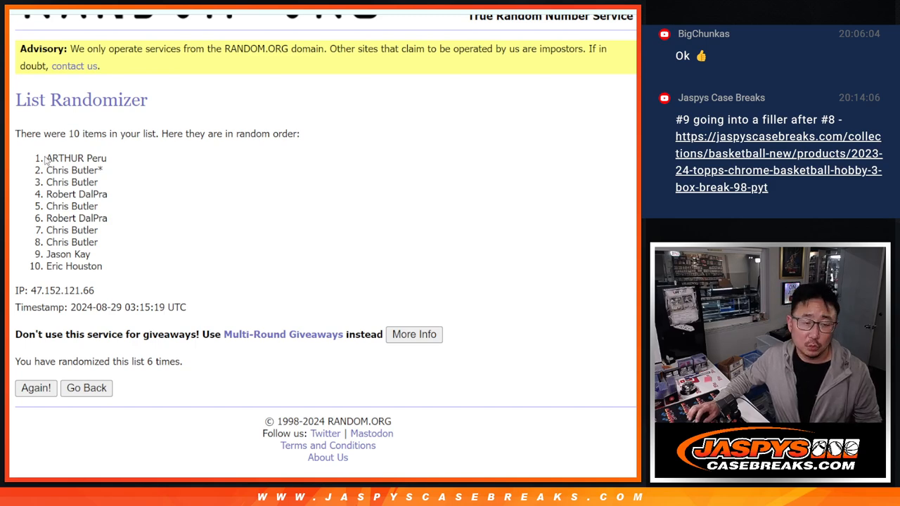
drag(85, 159, 124, 209)
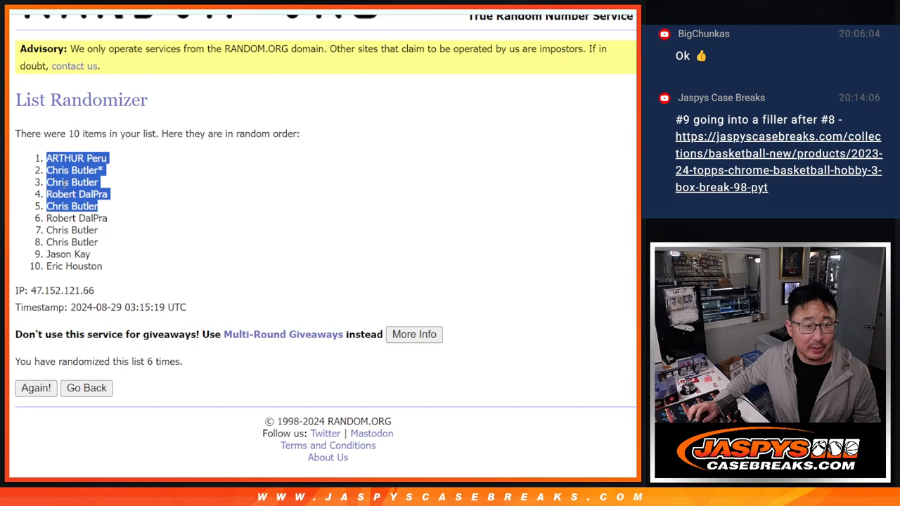
Paste the five shuffled names into A11:A15 with enlarged text
key(ctrl+c)
key(ctrl+Tab)
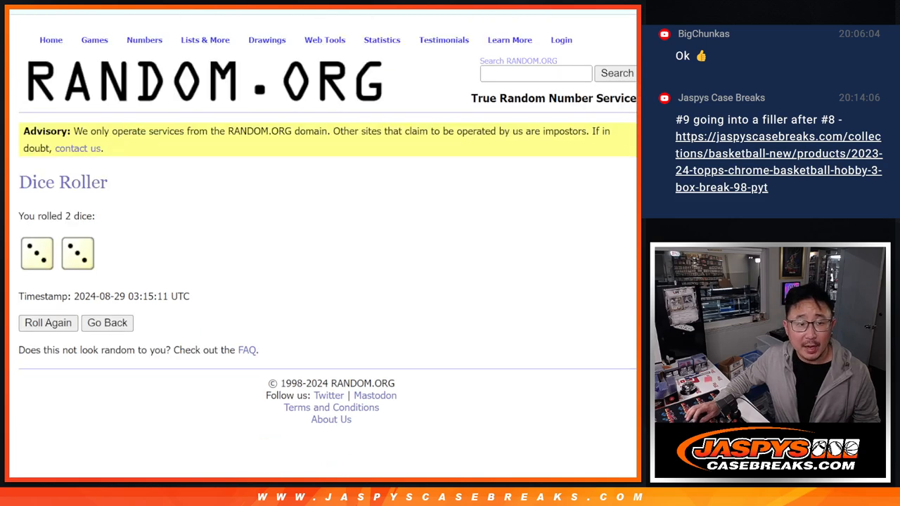
key(ctrl+Tab)
key(ctrl+v)
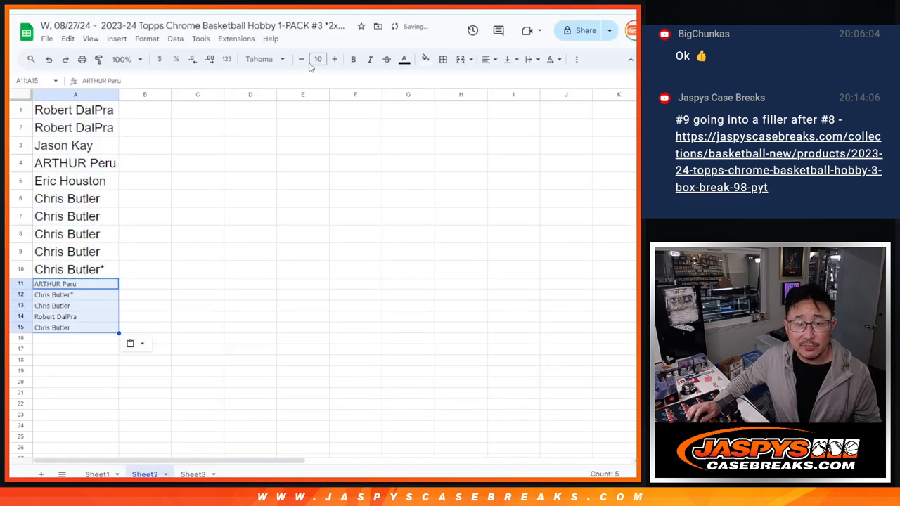
click(335, 59)
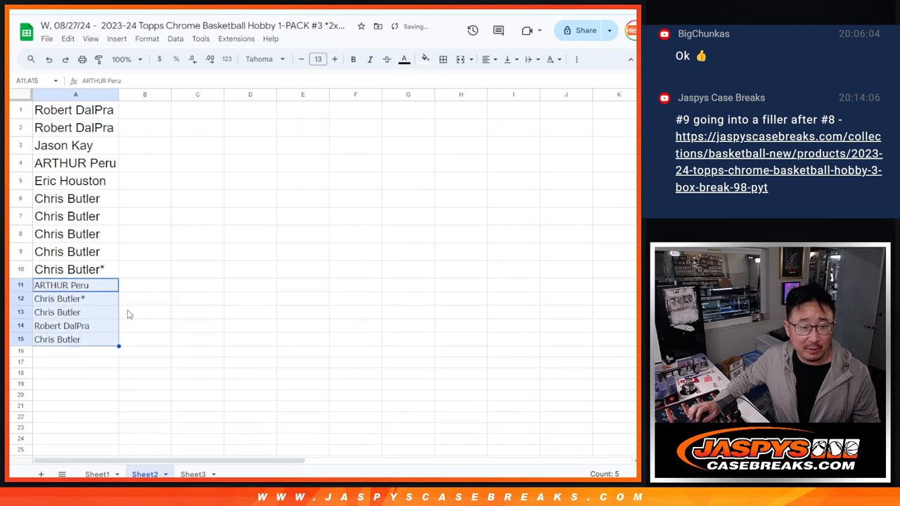
Append a ^ mark to each of the five pasted names in A11:A15
double_click(111, 287)
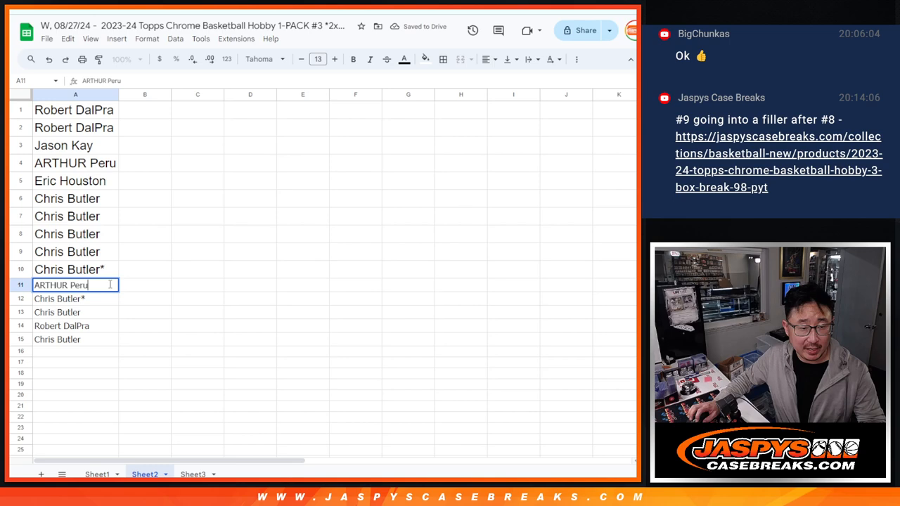
double_click(94, 301)
text(^^)
double_click(95, 327)
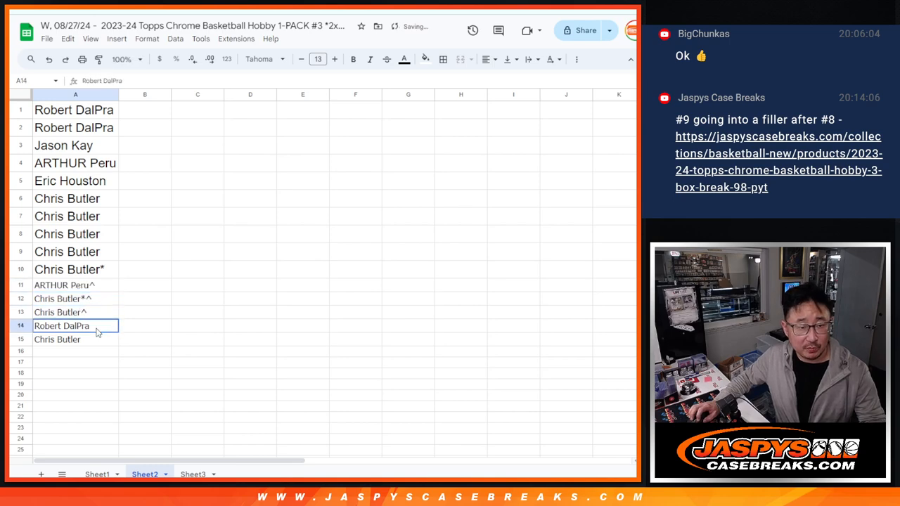
text(^)
double_click(91, 341)
text(^)
click(145, 285)
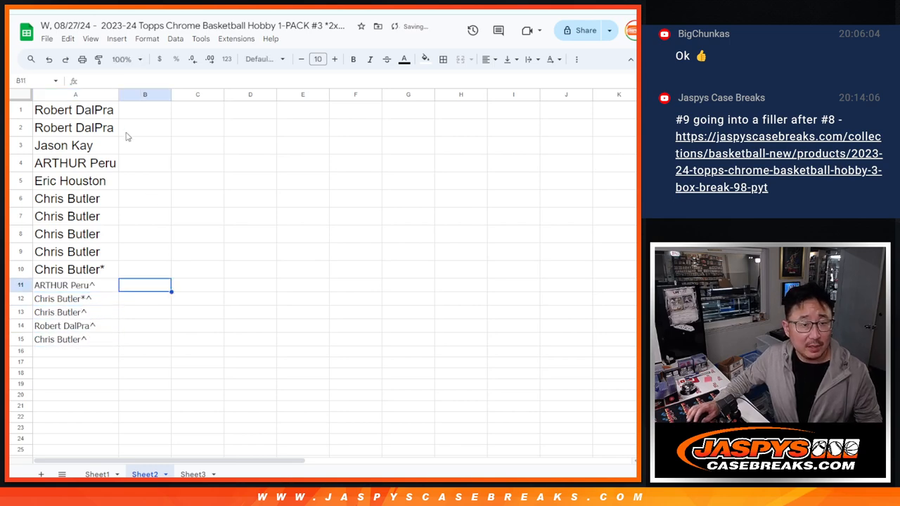
Duplicate the fifteen names from A1:A15 below at A16
click(84, 109)
shift+click(84, 340)
key(ctrl+c)
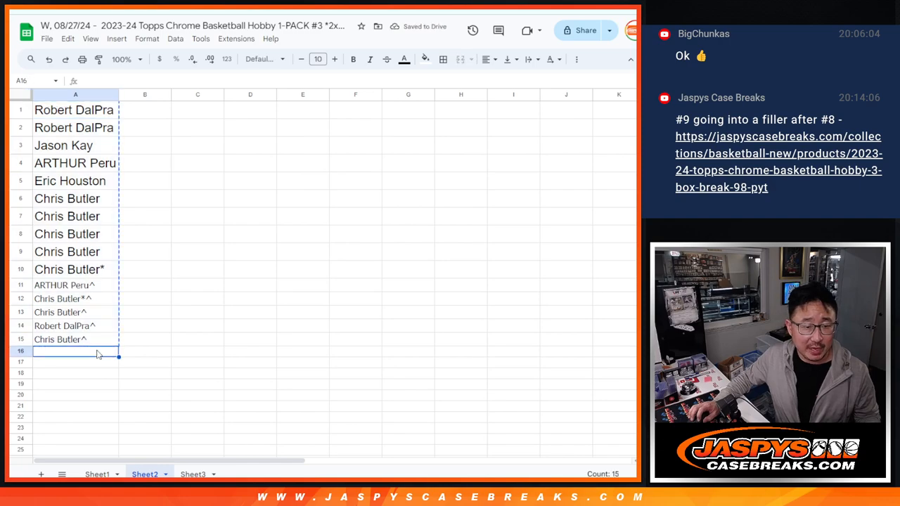
key(ctrl+v)
scroll(154, 349, down, 5)
scroll(154, 349, down, 2)
click(155, 349)
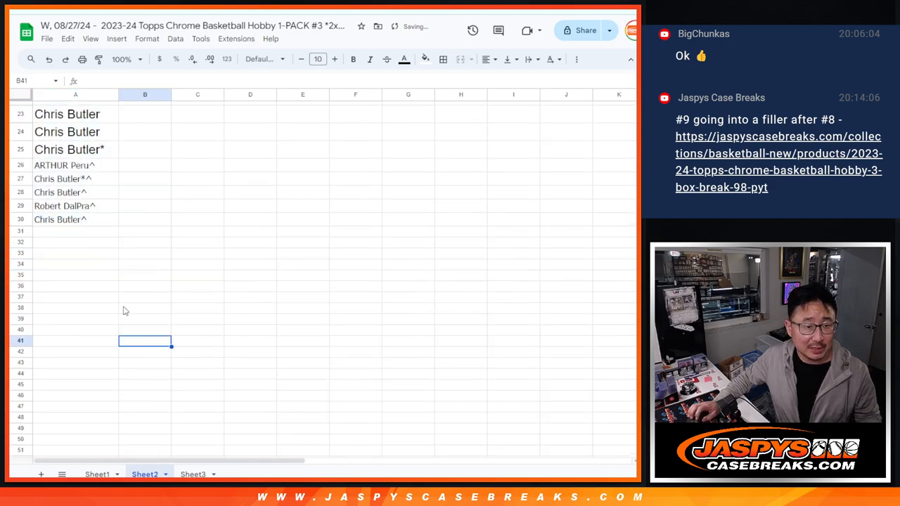
scroll(124, 310, up, 8)
Select all thirty names in A1:A30 for copying
click(75, 110)
scroll(141, 281, down, 6)
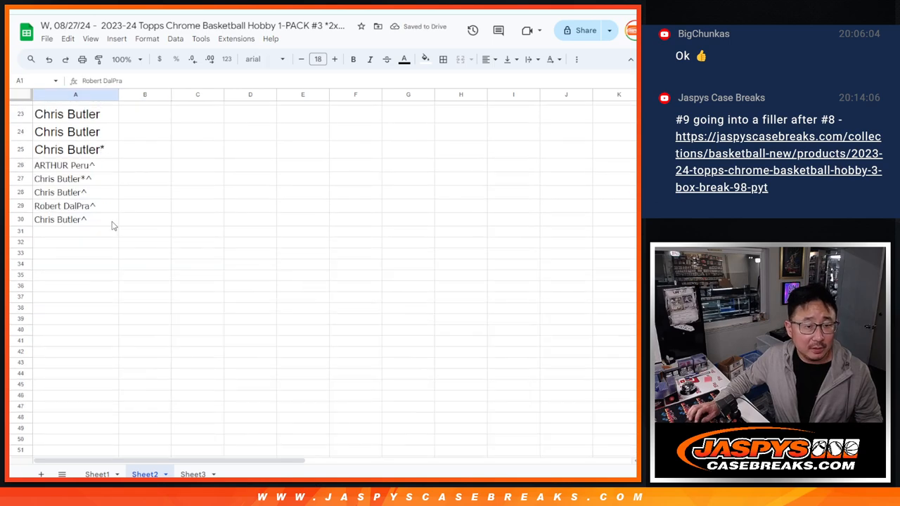
shift+click(66, 219)
Switch to blank Sheet1, then paste the thirty copied names into the List Randomizer
click(98, 474)
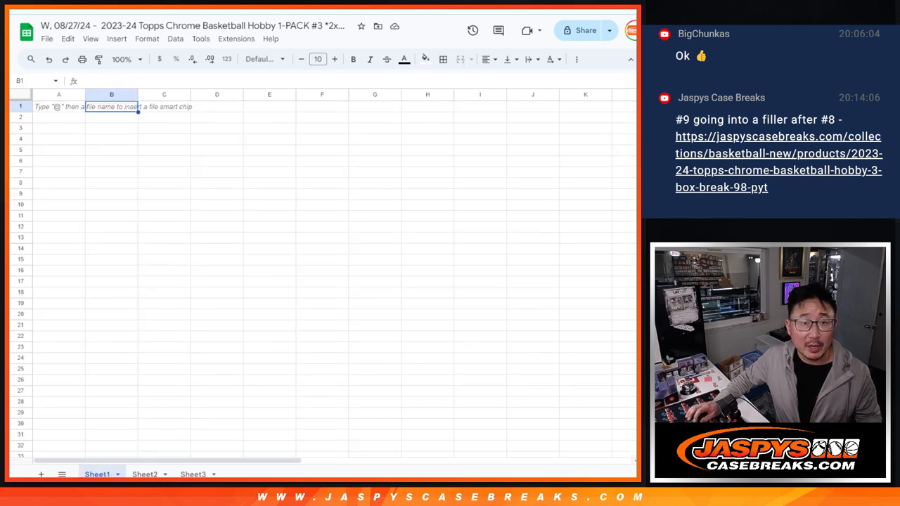
key(alt+Tab)
key(F5)
click(224, 355)
key(ctrl+v)
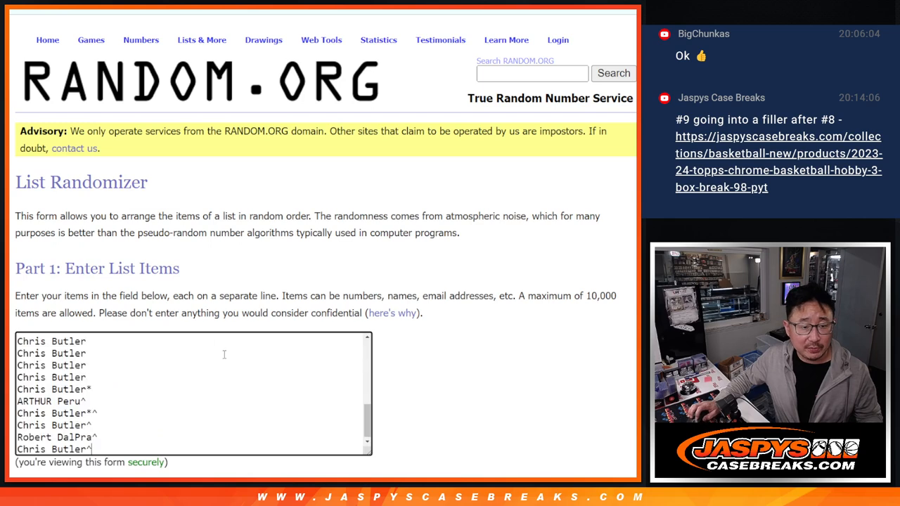
Roll two dice on the Dice Roller and return to the name list
key(ctrl+Tab)
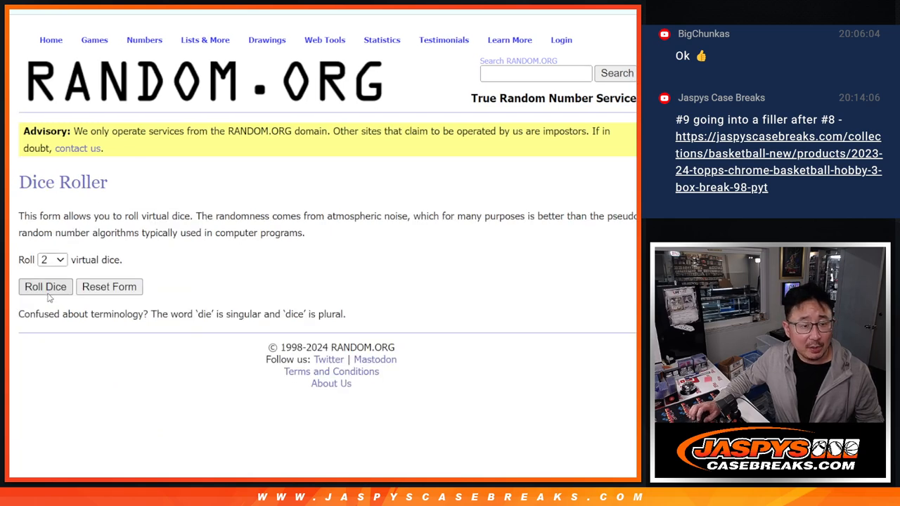
click(46, 287)
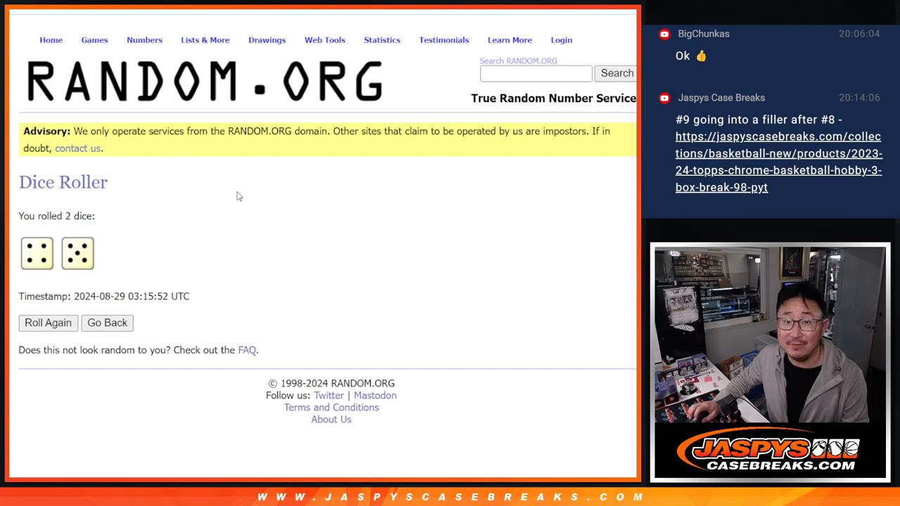
key(ctrl+Tab)
scroll(211, 282, down, 3)
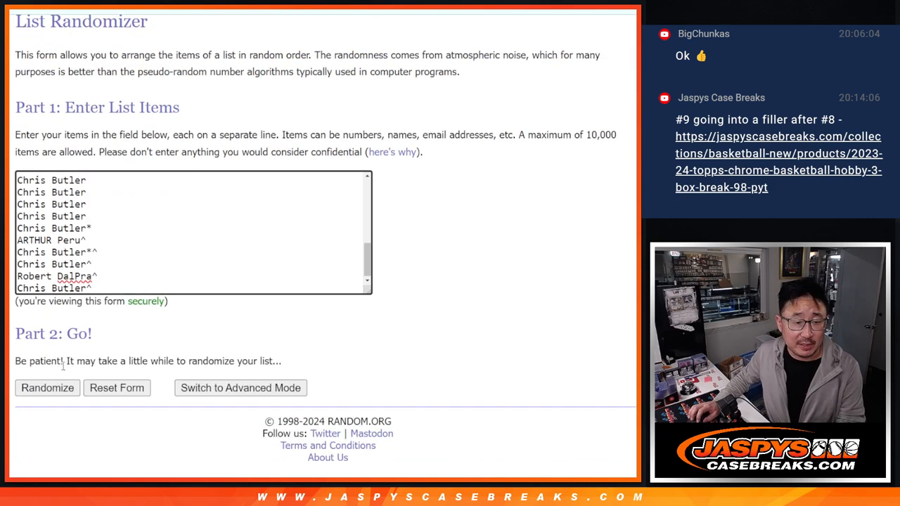
Randomize the 30-name list nine times and select the full final order
click(39, 391)
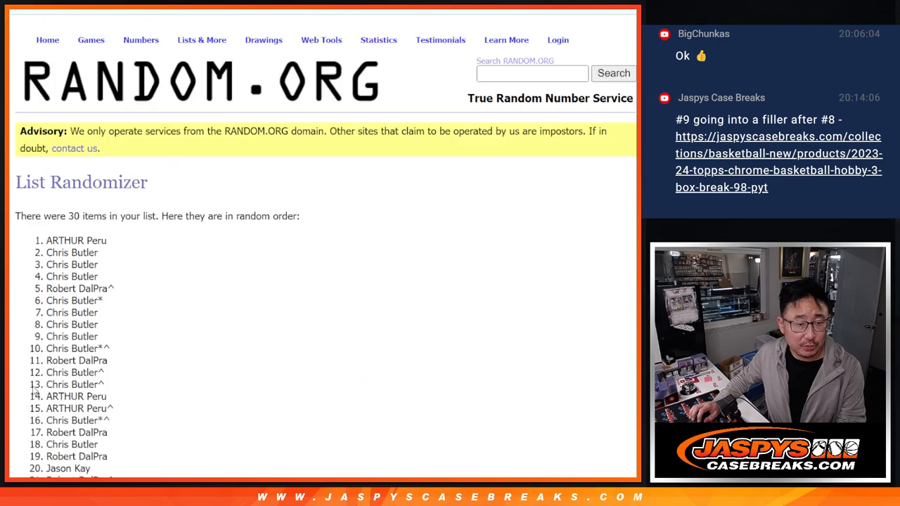
click(34, 389)
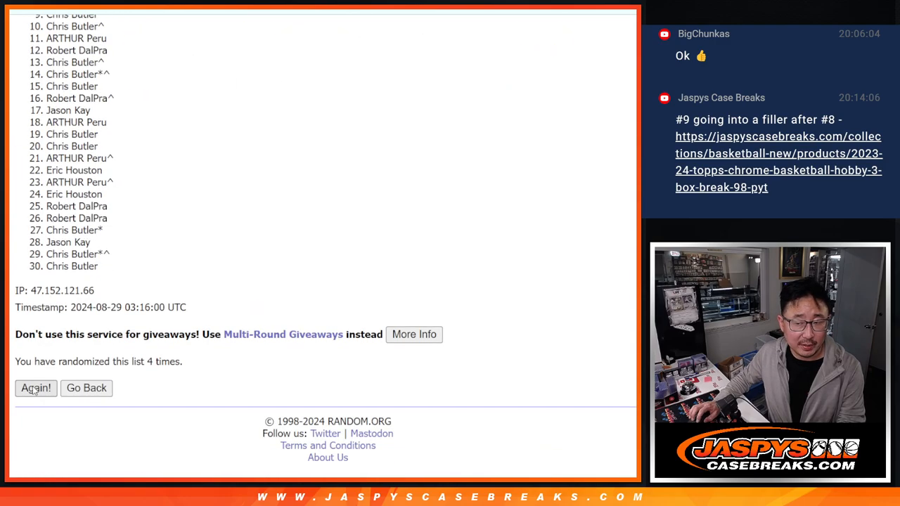
click(34, 388)
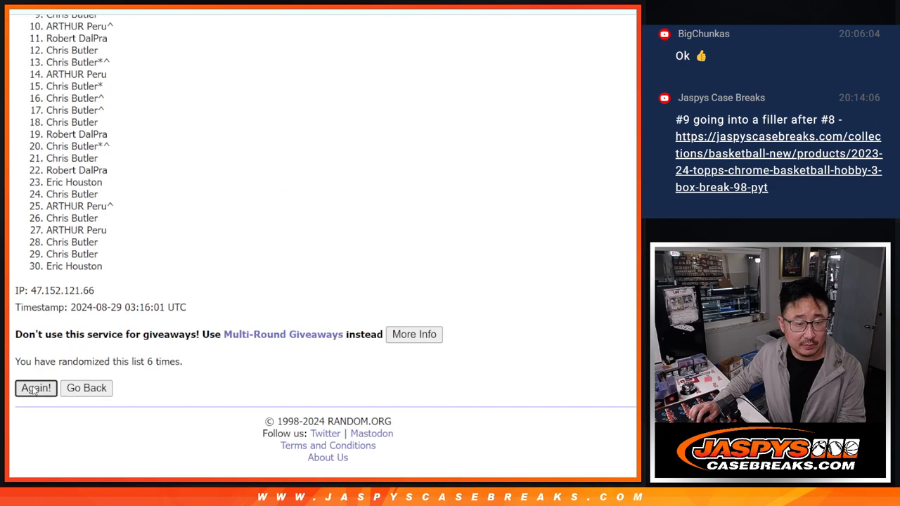
click(34, 389)
click(33, 389)
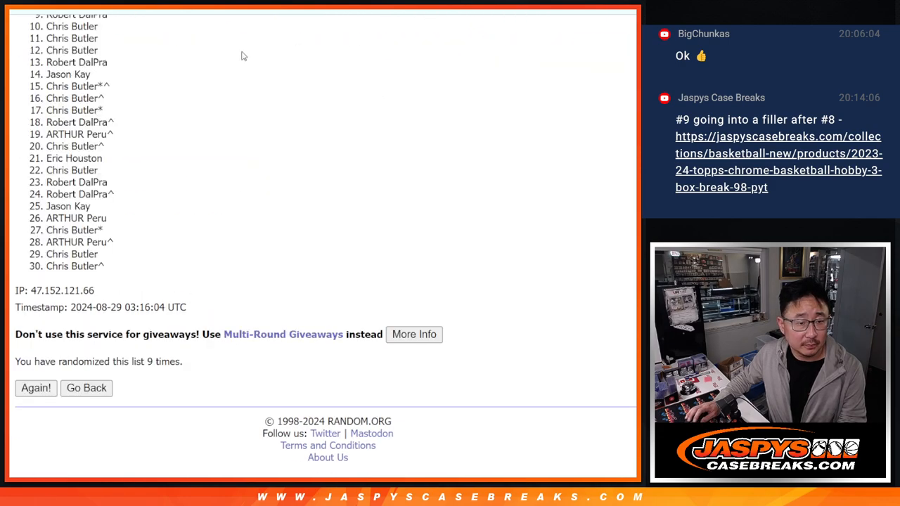
scroll(182, 358, up, 3)
scroll(182, 359, up, 3)
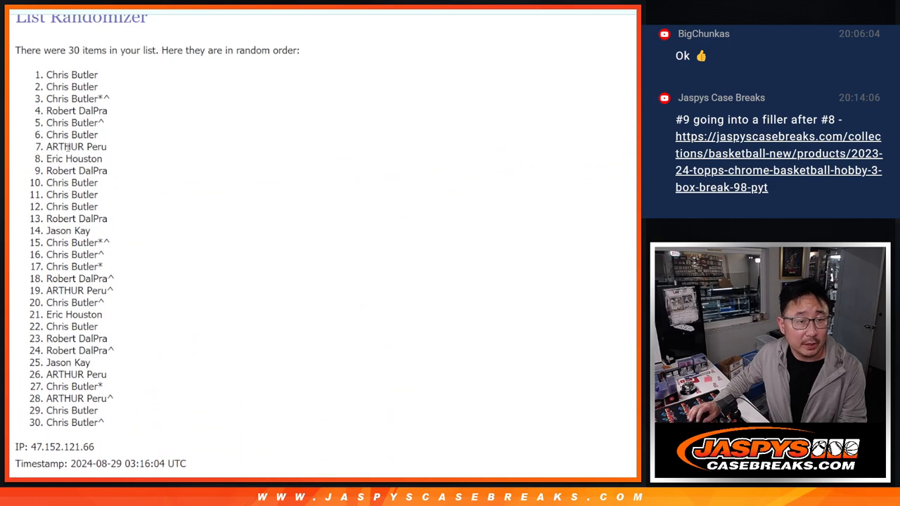
drag(46, 73, 111, 424)
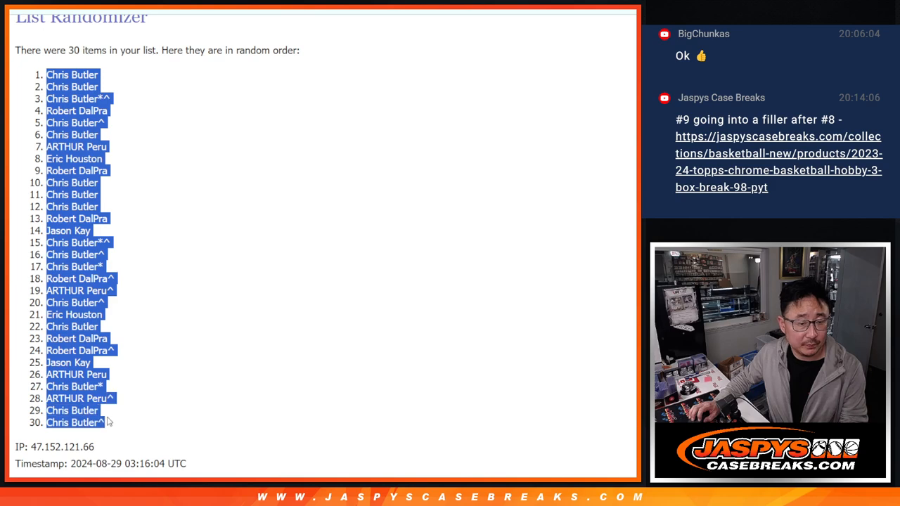
scroll(195, 417, down, 3)
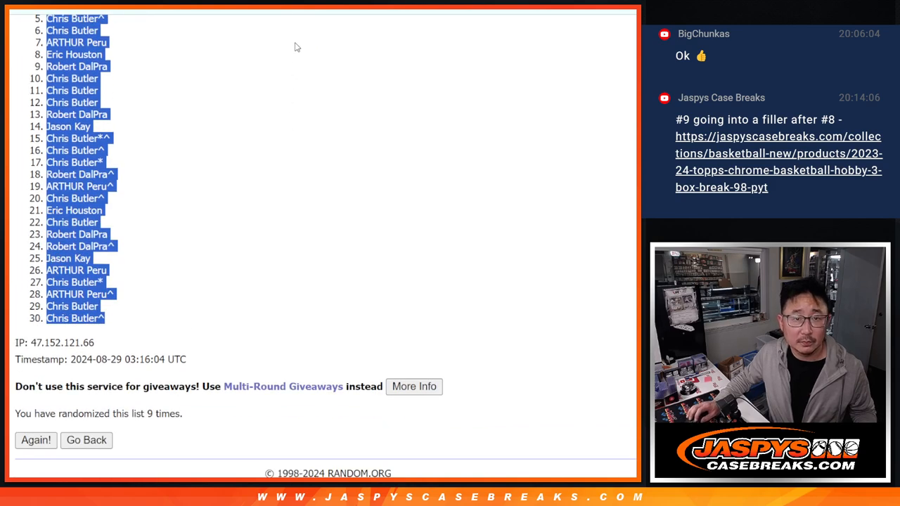
key(ctrl+Tab)
Paste the thirty shuffled names into column A starting at A1
click(71, 111)
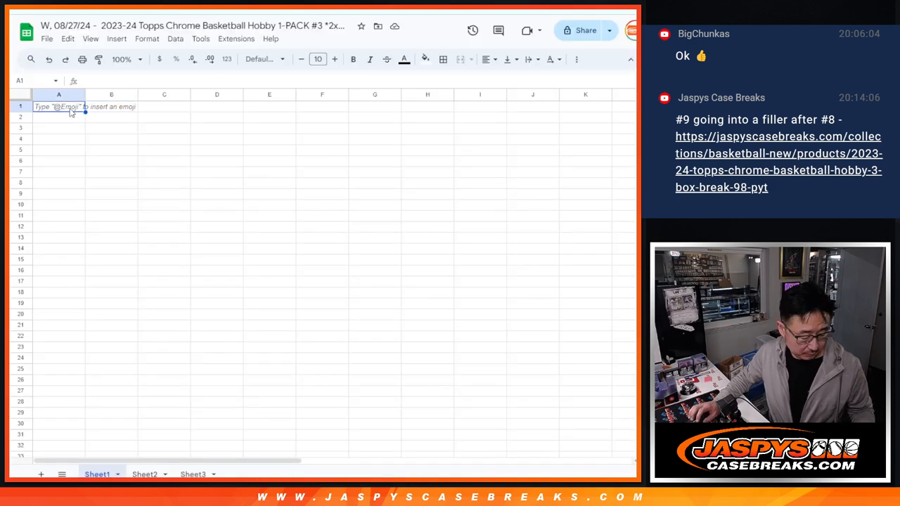
key(ctrl+v)
key(ctrl+Tab)
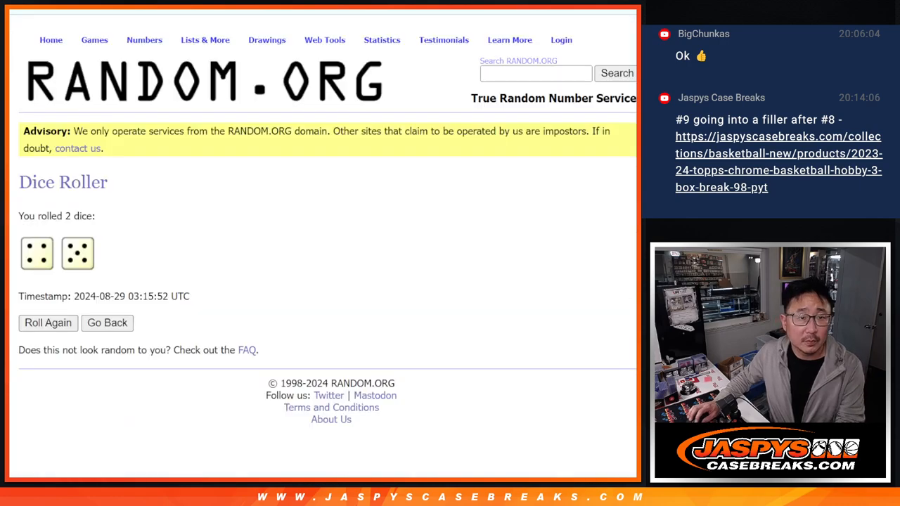
key(ctrl+Tab)
key(ctrl+Tab)
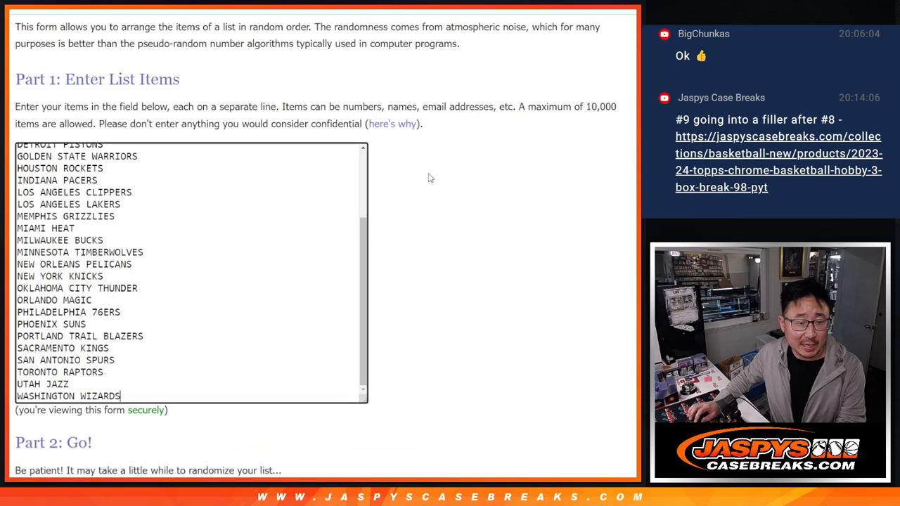
scroll(141, 322, down, 3)
Randomize the 30 NBA teams nine times and select the full final order
click(32, 389)
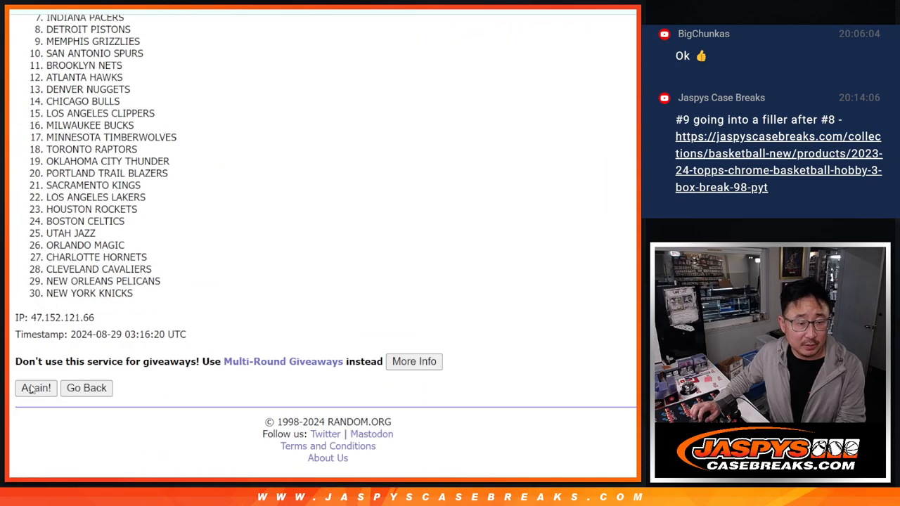
click(31, 388)
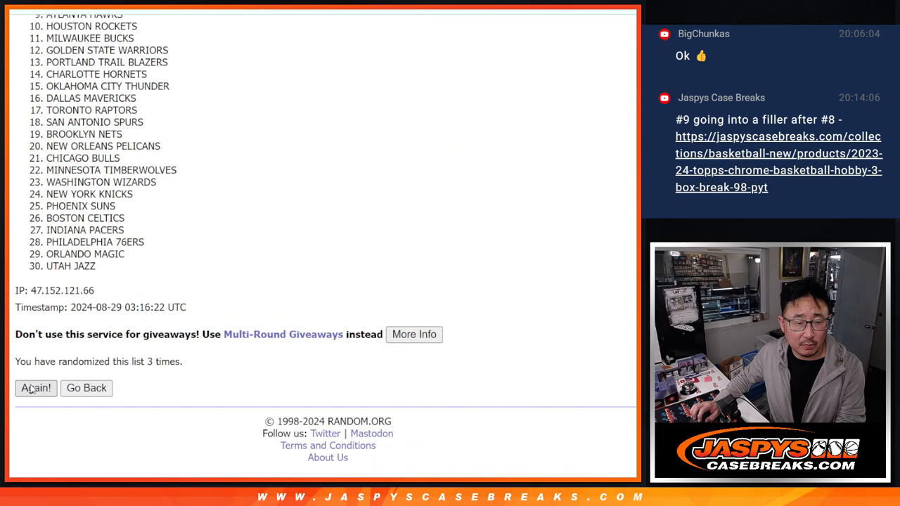
click(31, 388)
click(31, 388)
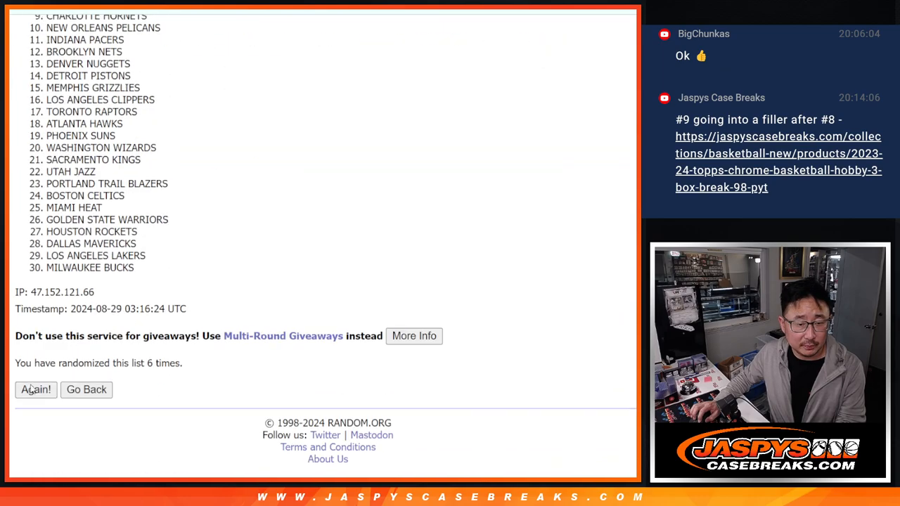
click(32, 388)
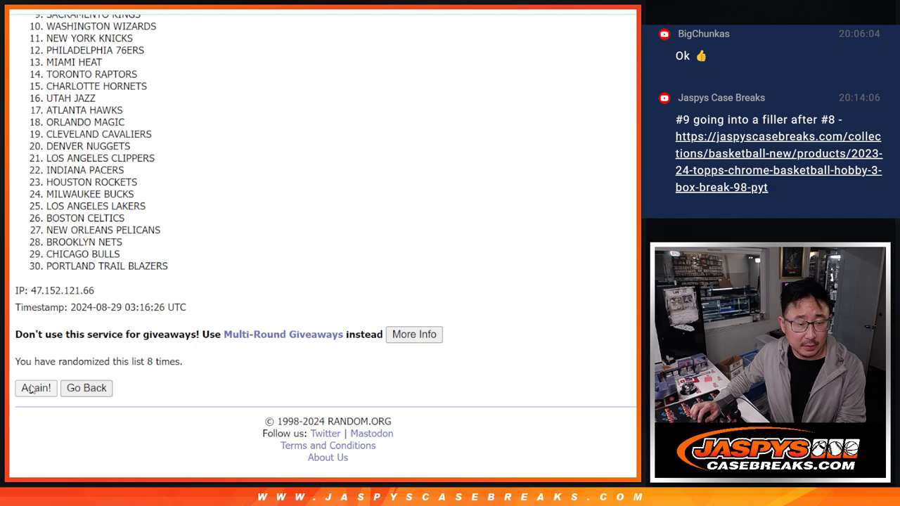
click(32, 389)
scroll(174, 290, up, 2)
scroll(174, 291, up, 3)
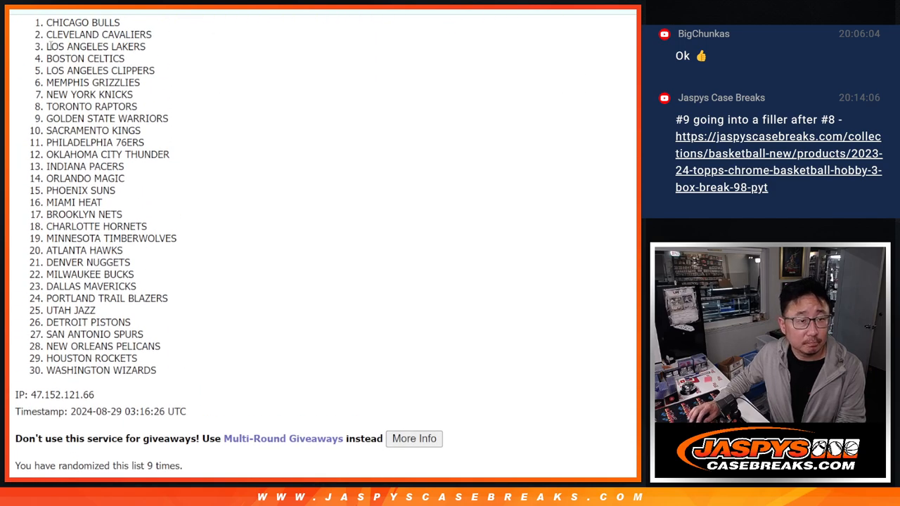
drag(46, 23, 161, 372)
key(ctrl+c)
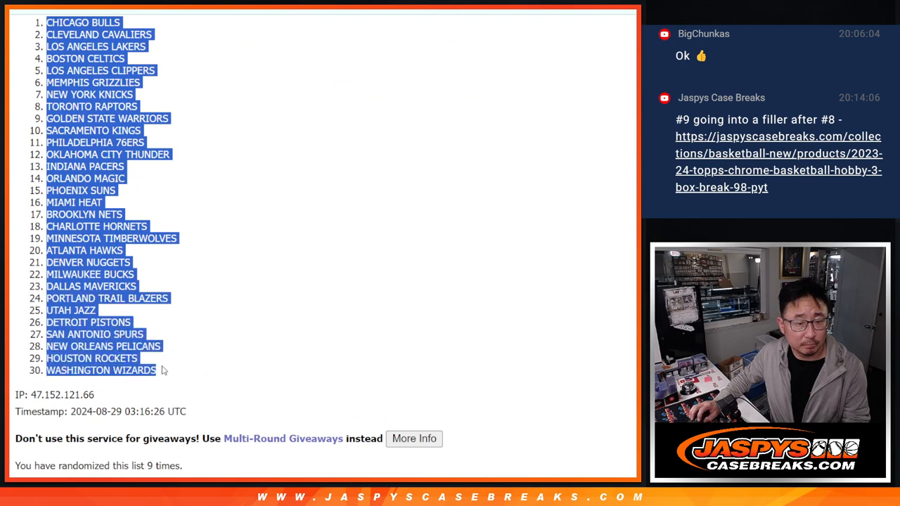
Paste the shuffled NBA teams into column B beside the names
key(alt+Tab)
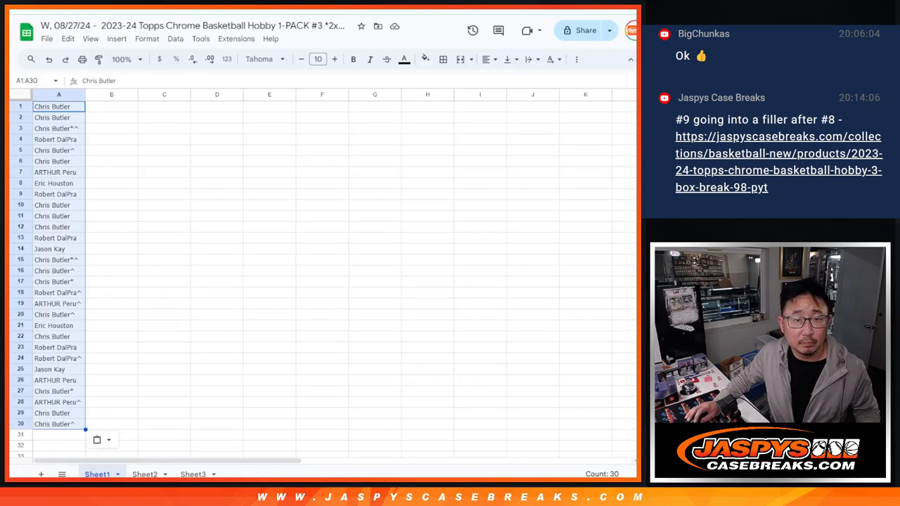
click(128, 109)
key(ctrl+v)
Format the whole sheet in Spectral size 12, zoom to 150% and fit columns A and B
click(27, 94)
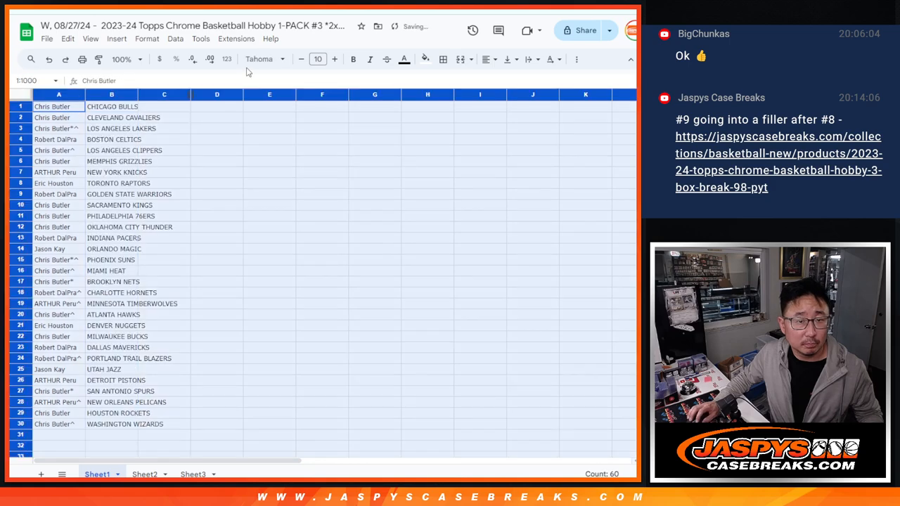
click(264, 59)
click(308, 125)
click(317, 58)
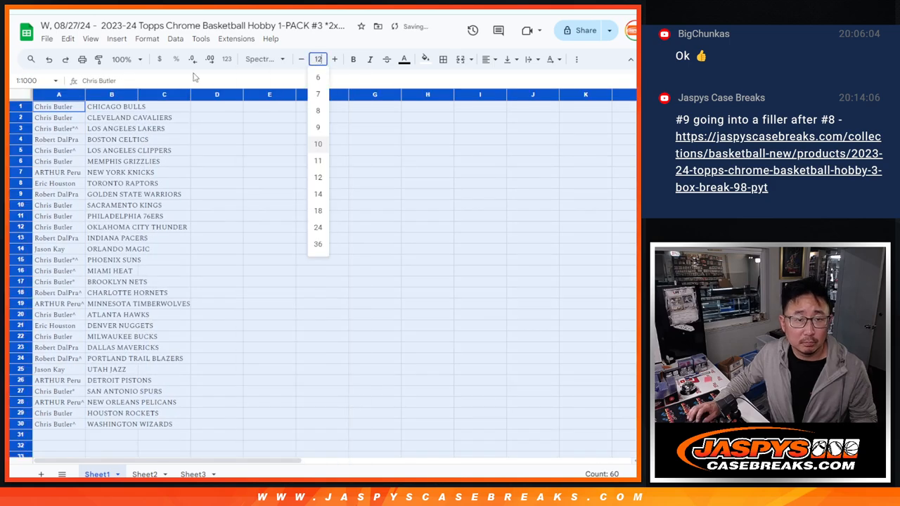
click(318, 162)
click(127, 59)
click(125, 151)
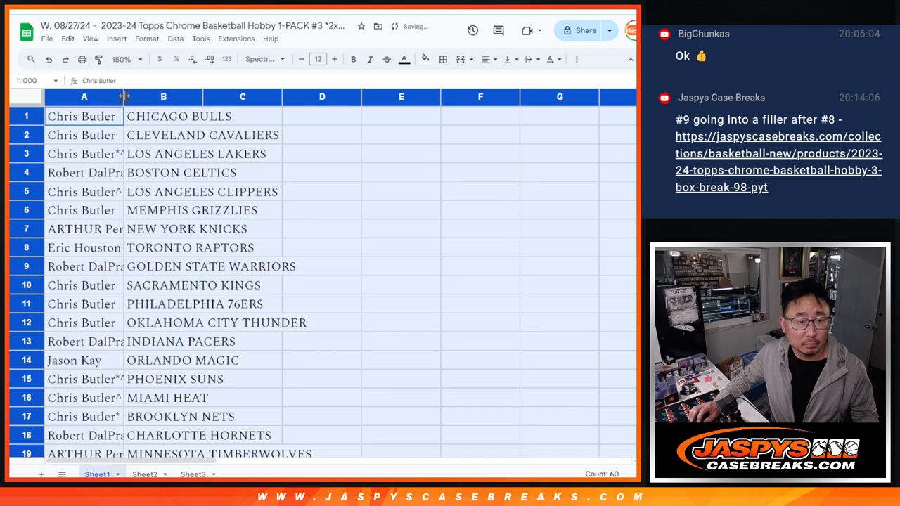
double_click(125, 97)
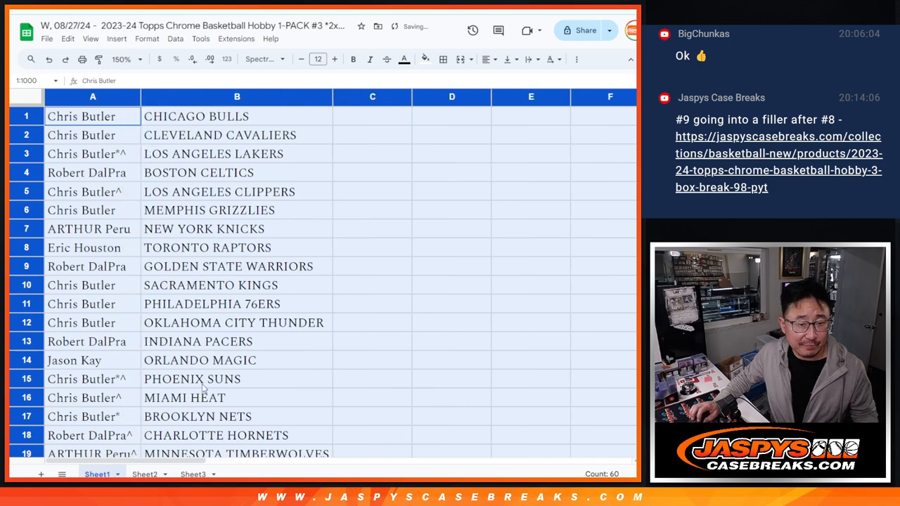
Review the name-team pairs in rows 1-15 and 16-30, then zoom out to fit all 30 rows
shift+click(276, 381)
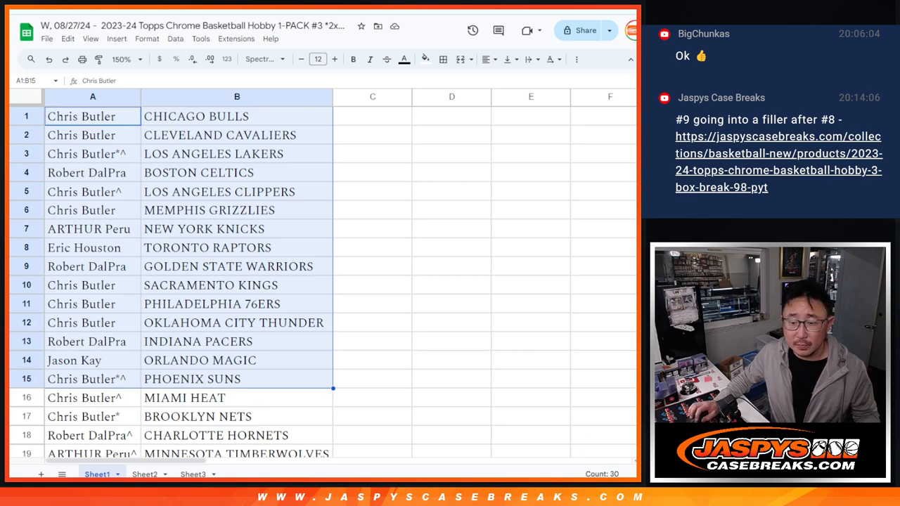
scroll(281, 281, down, 5)
scroll(281, 281, down, 5)
scroll(281, 281, down, 3)
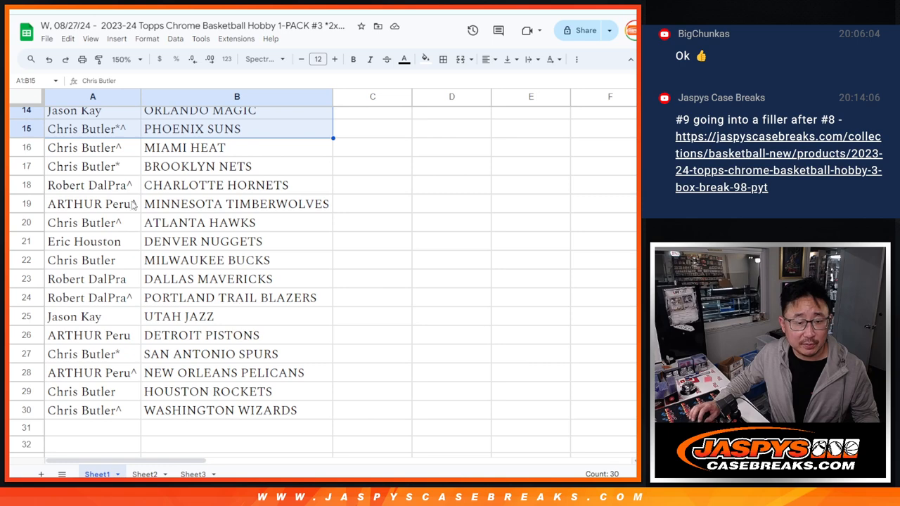
click(111, 151)
shift+click(199, 412)
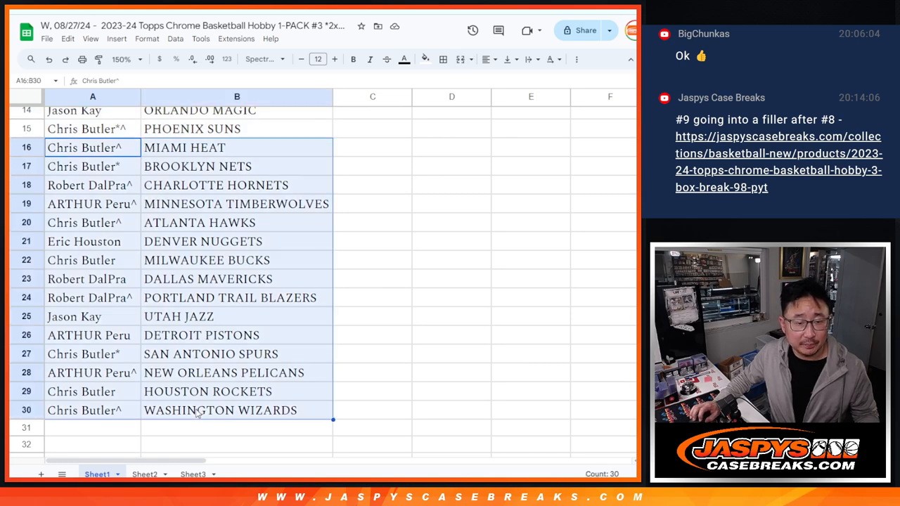
click(23, 354)
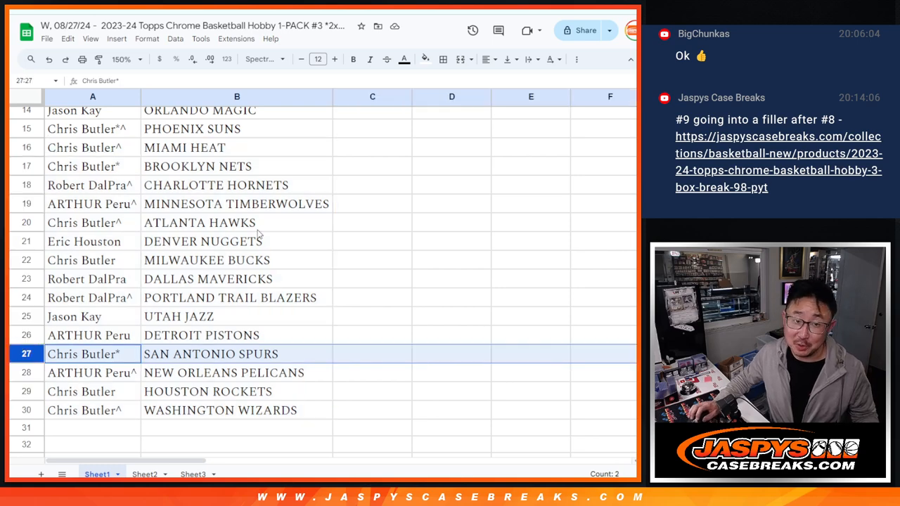
scroll(258, 232, up, 5)
click(124, 59)
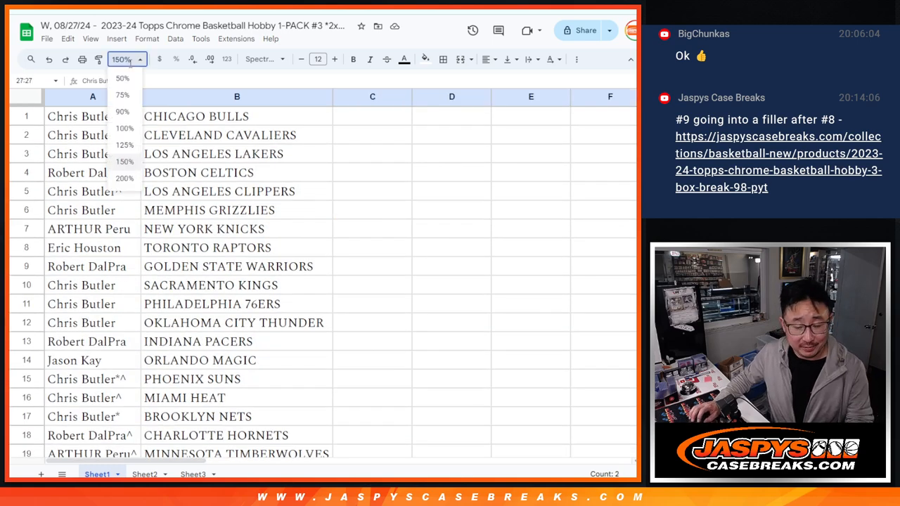
key(Return)
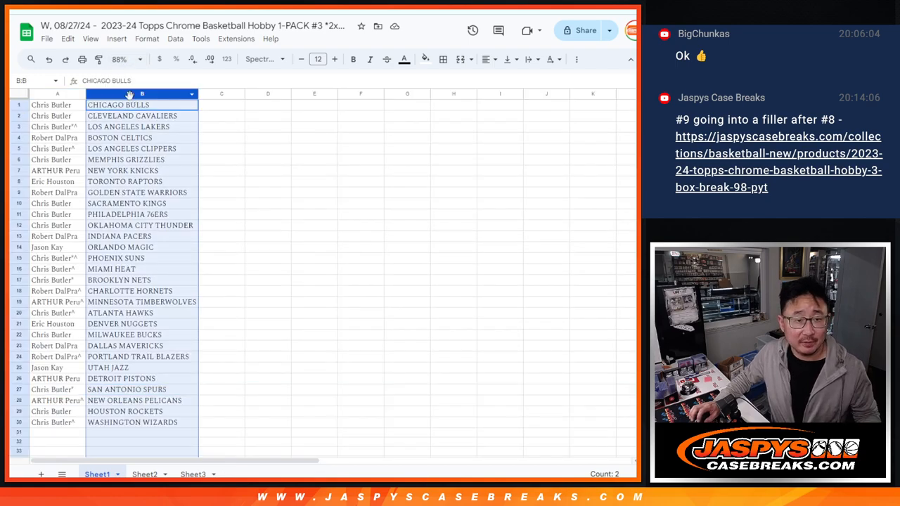
Sort the sheet A to Z by column B team name and select the full table
right_click(113, 94)
click(241, 316)
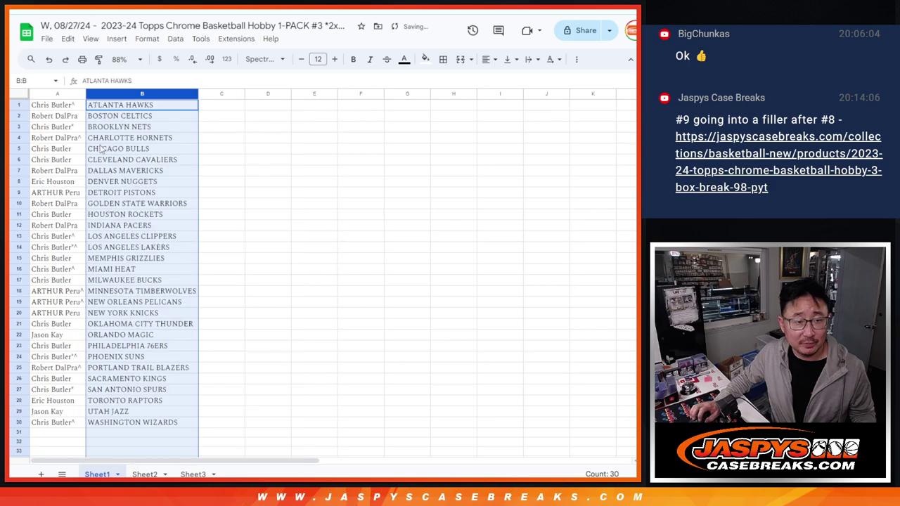
click(53, 105)
key(ctrl+a)
Apply all borders to the A1:B30 name-team table
click(443, 59)
click(450, 81)
key(ctrl+p)
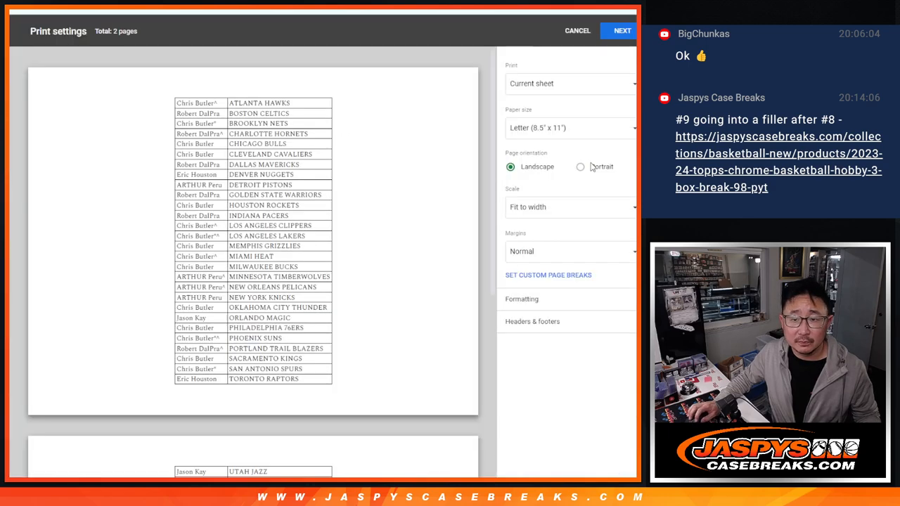
Print on one portrait page with the workbook title in the header
click(593, 166)
click(532, 321)
click(511, 361)
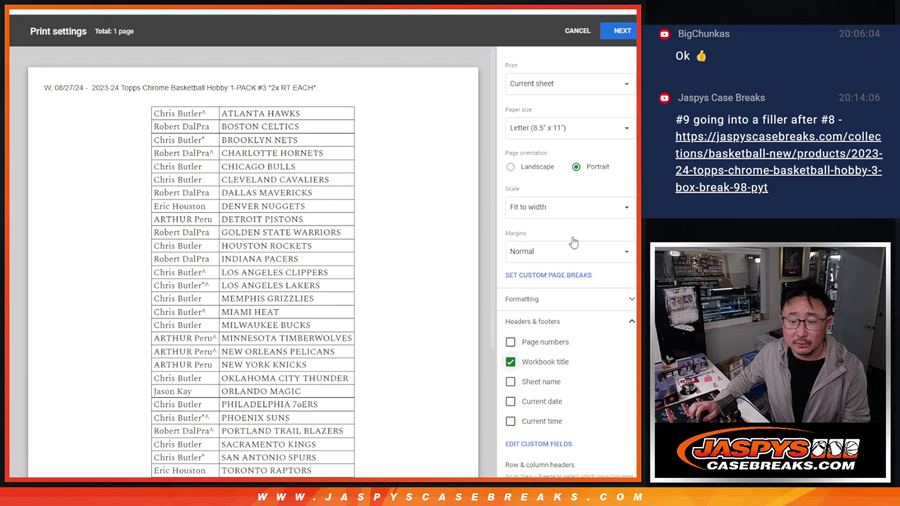
click(622, 31)
click(520, 315)
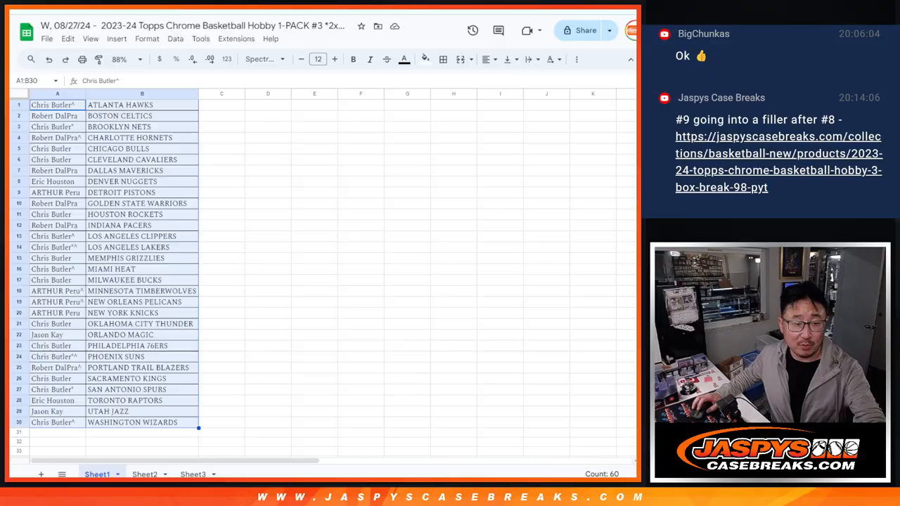
Copy the thirty names in A1:A30 into the RANDOM.ORG list box
click(74, 106)
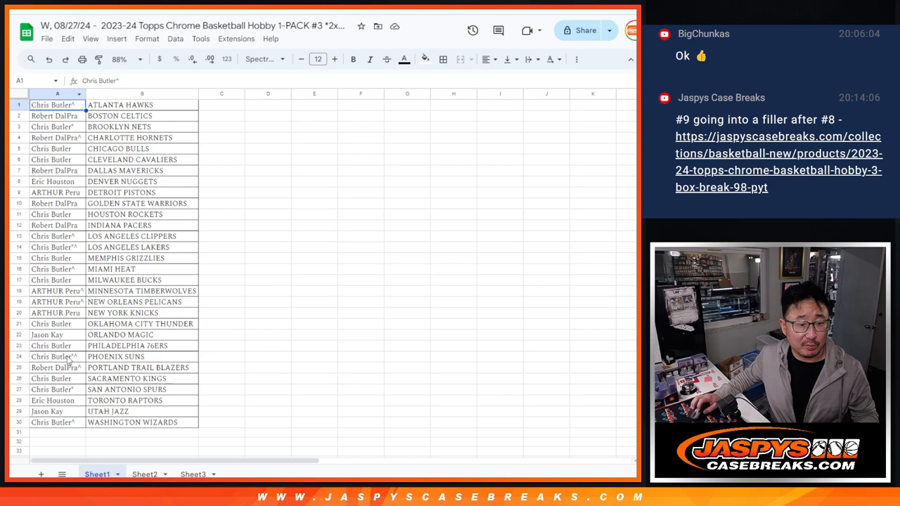
shift+click(60, 420)
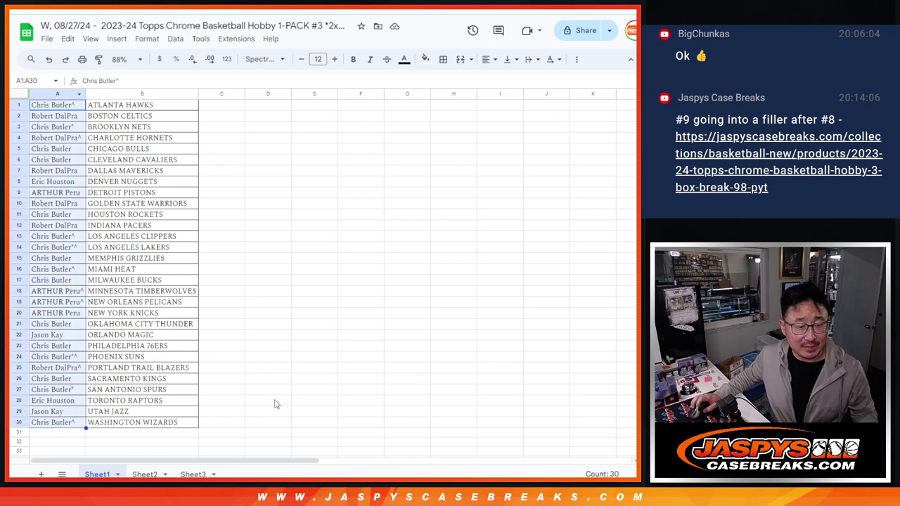
key(ctrl+c)
click(432, 13)
click(202, 39)
click(237, 368)
key(ctrl+v)
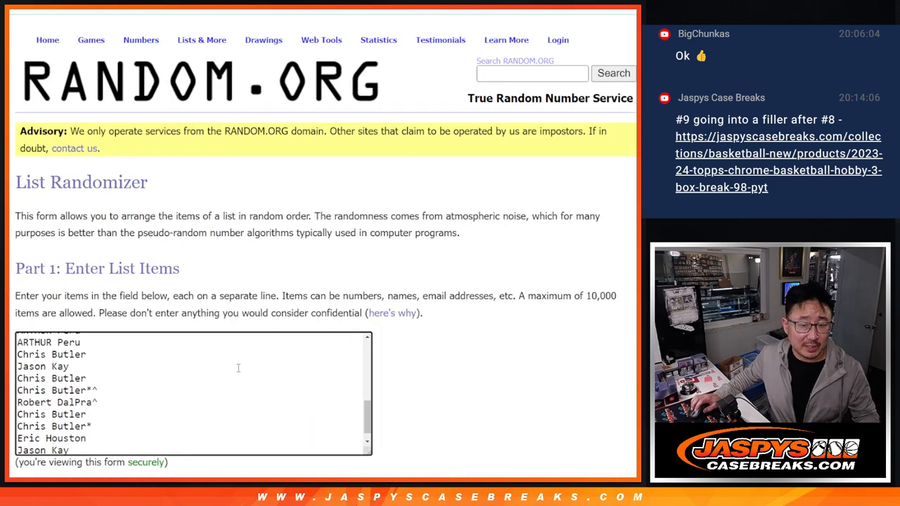
scroll(238, 368, up, 5)
Open Sheet3 listing HOUSTON and BOSTON at 150% zoom, then go to the Dice Roller
key(ctrl+Tab)
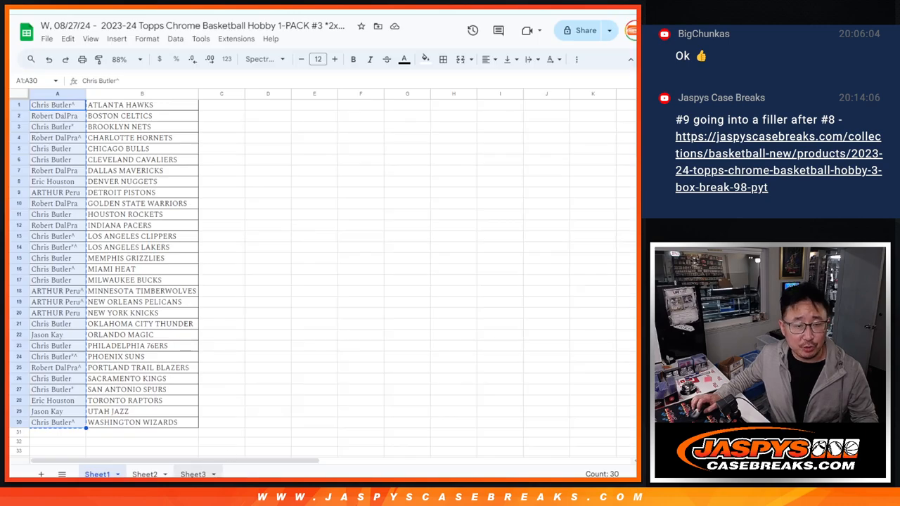
key(ctrl+shift+Page_Down)
key(ctrl+shift+Page_Down)
click(125, 59)
click(125, 166)
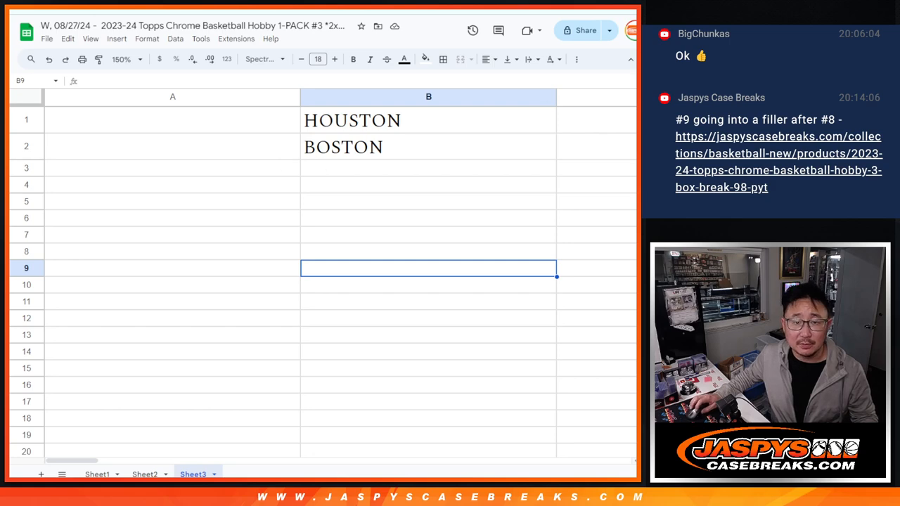
key(ctrl+Tab)
Roll two dice and return to the List Randomizer
click(46, 286)
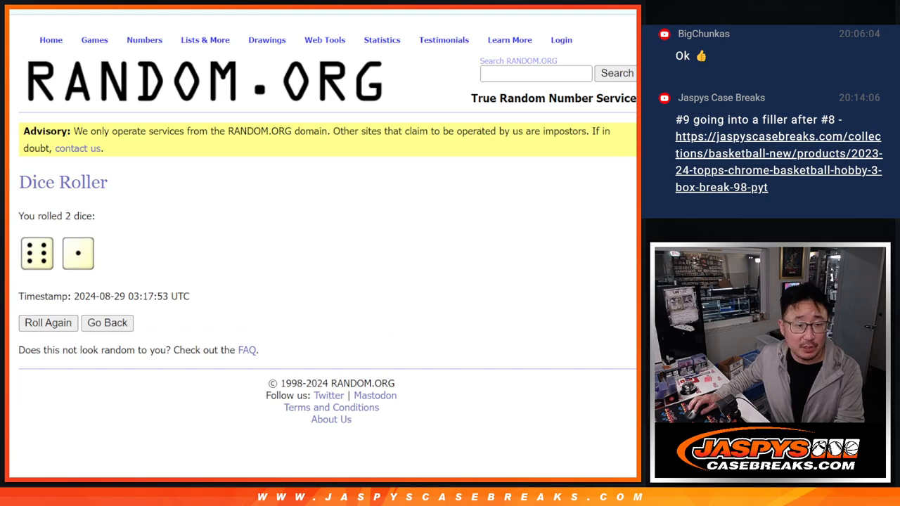
key(ctrl+Tab)
scroll(178, 348, down, 3)
Randomize the thirty-name list seven times and select the top two names
click(47, 388)
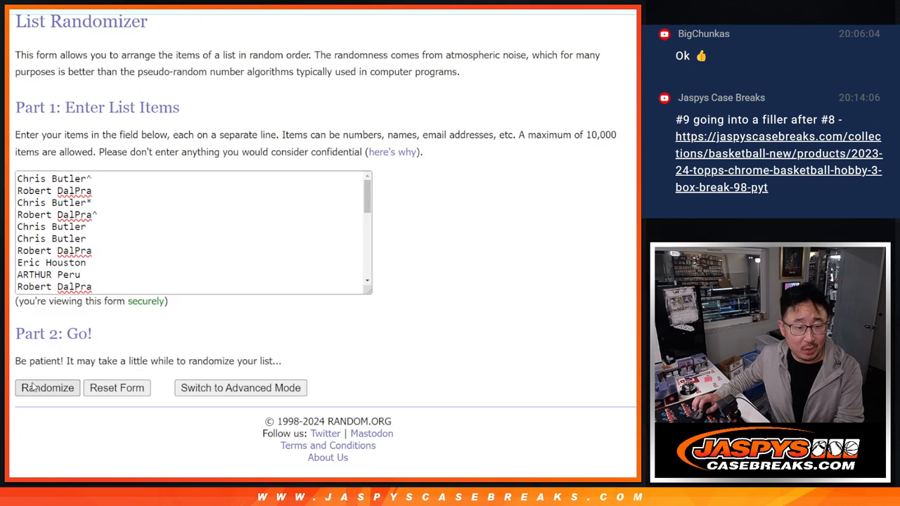
scroll(47, 388, down, 5)
click(39, 388)
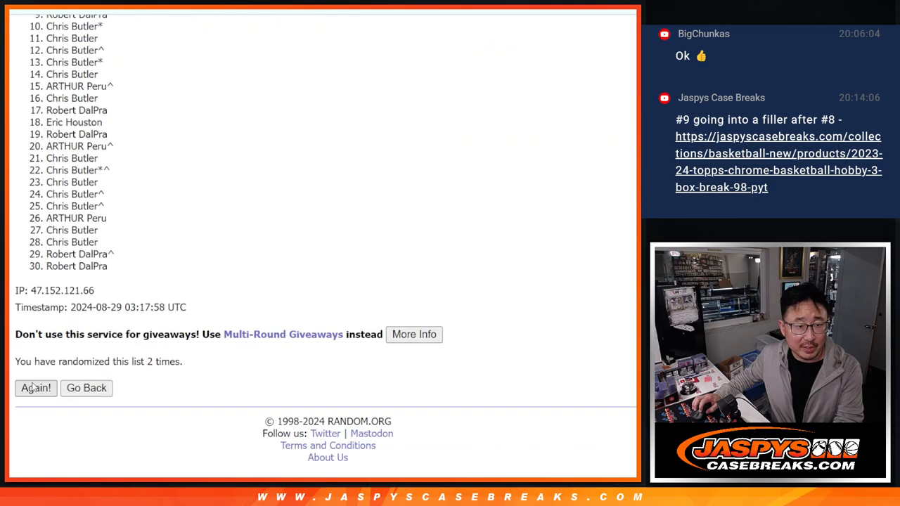
click(35, 388)
click(35, 388)
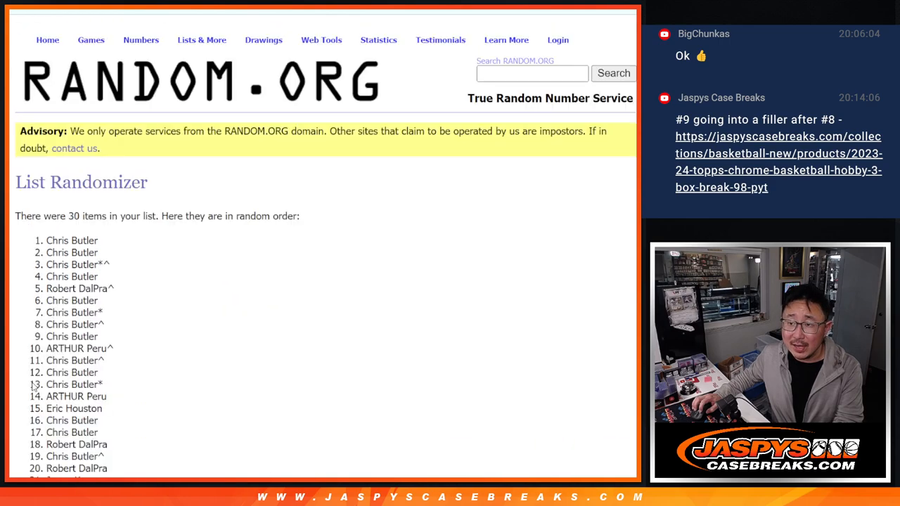
scroll(36, 388, down, 5)
click(35, 388)
scroll(141, 317, down, 5)
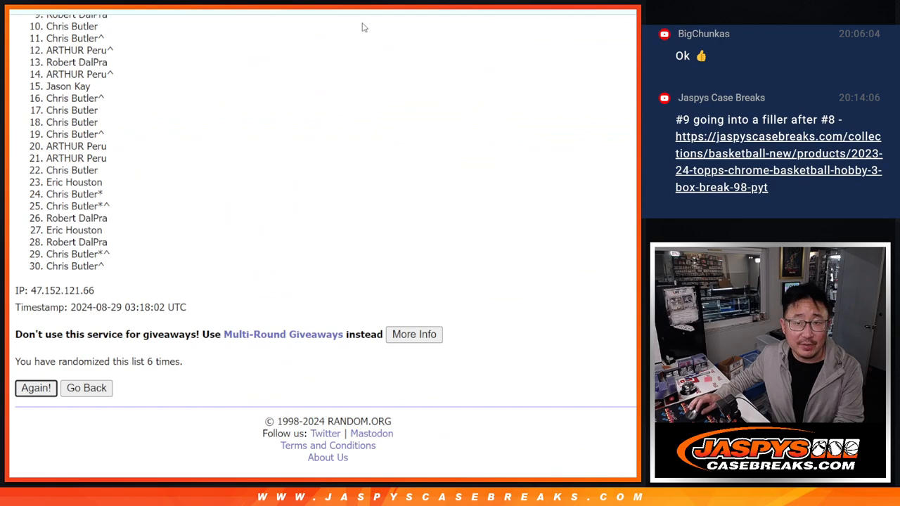
key(Return)
key(ctrl+Tab)
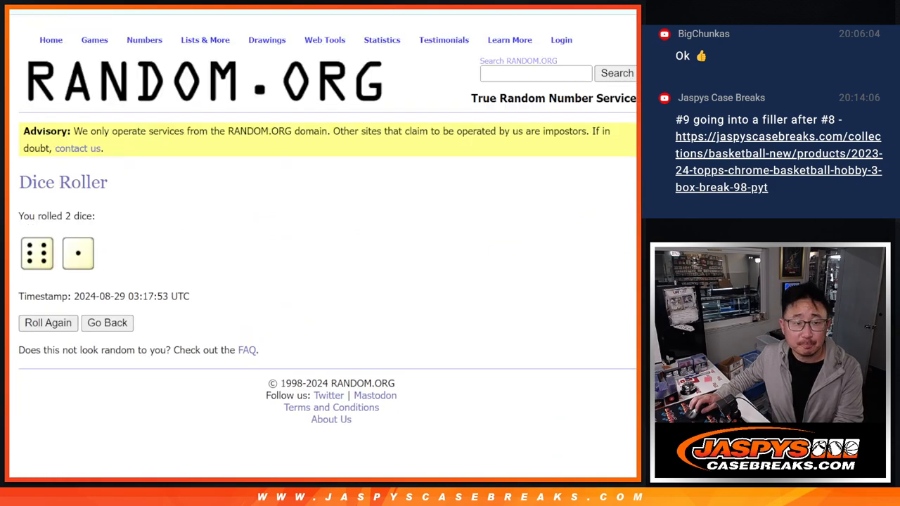
key(ctrl+Tab)
scroll(316, 211, up, 2)
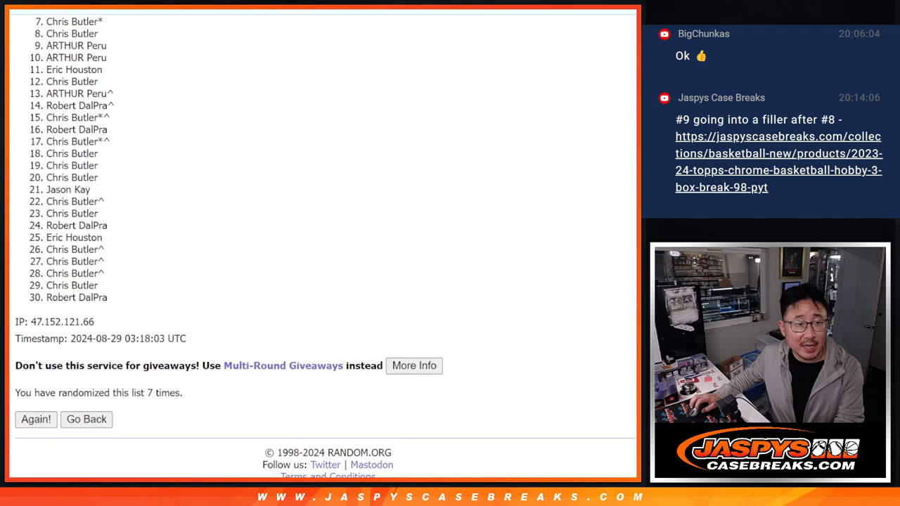
scroll(316, 210, up, 1)
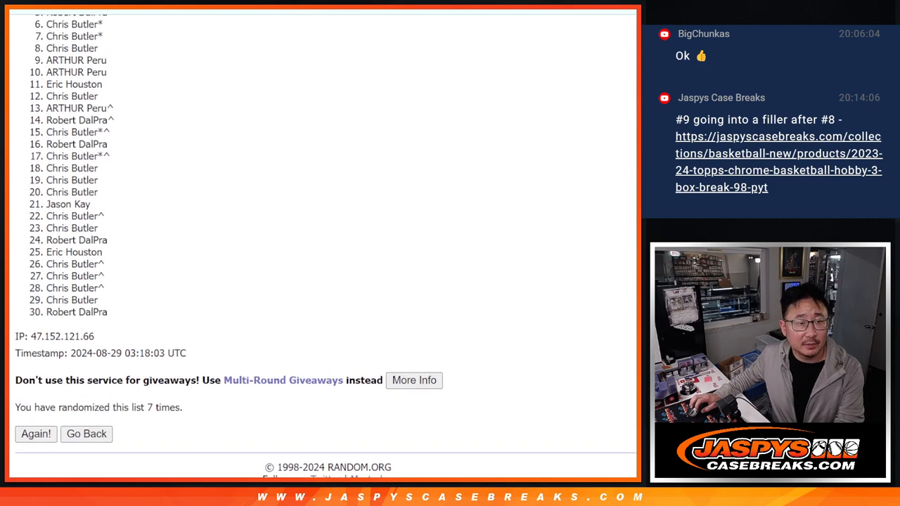
scroll(316, 211, up, 1)
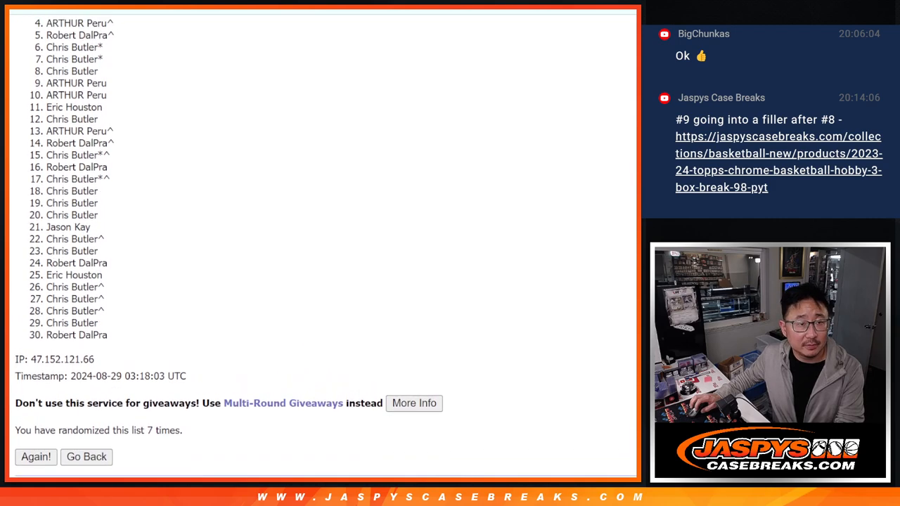
scroll(316, 211, up, 1)
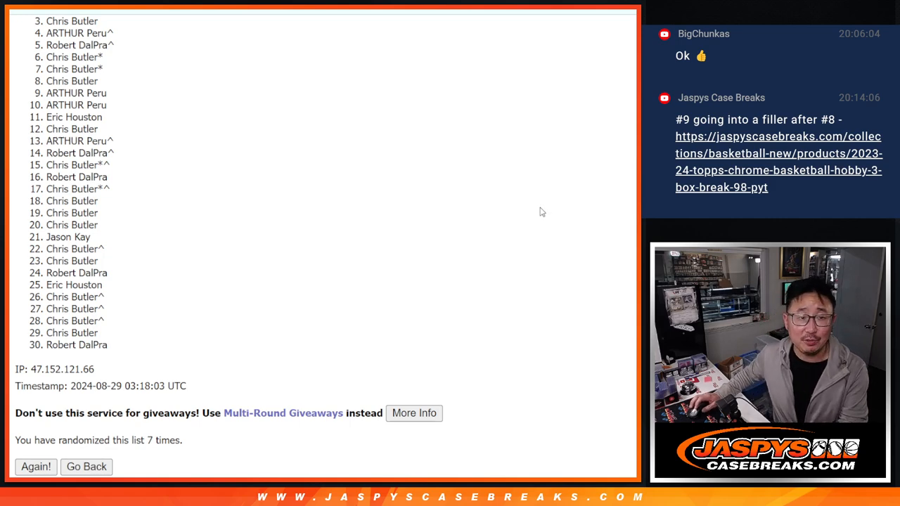
scroll(316, 211, up, 1)
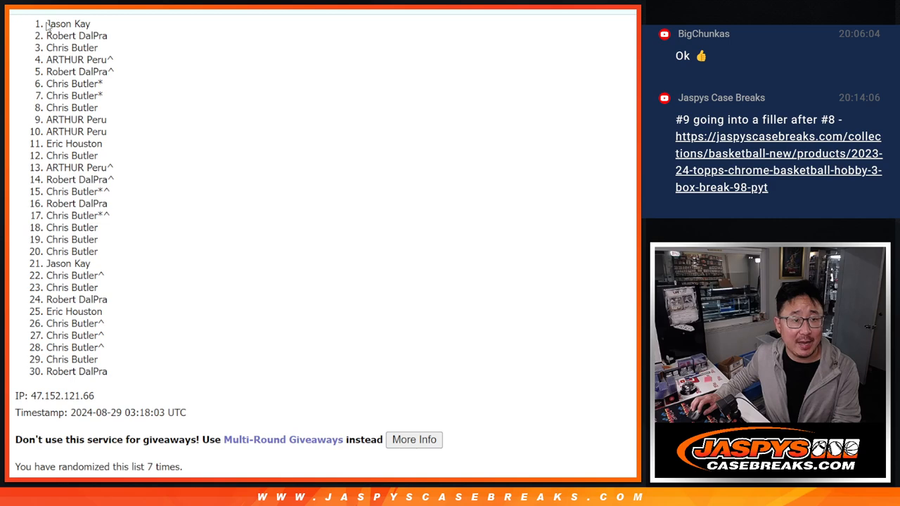
drag(46, 24, 144, 45)
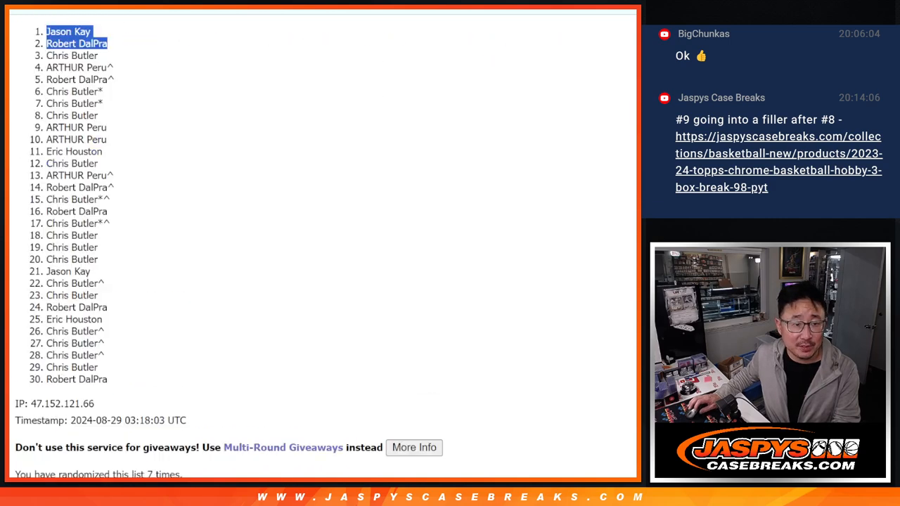
Paste the two winning names beside HOUSTON and BOSTON on Sheet3
key(ctrl+Tab)
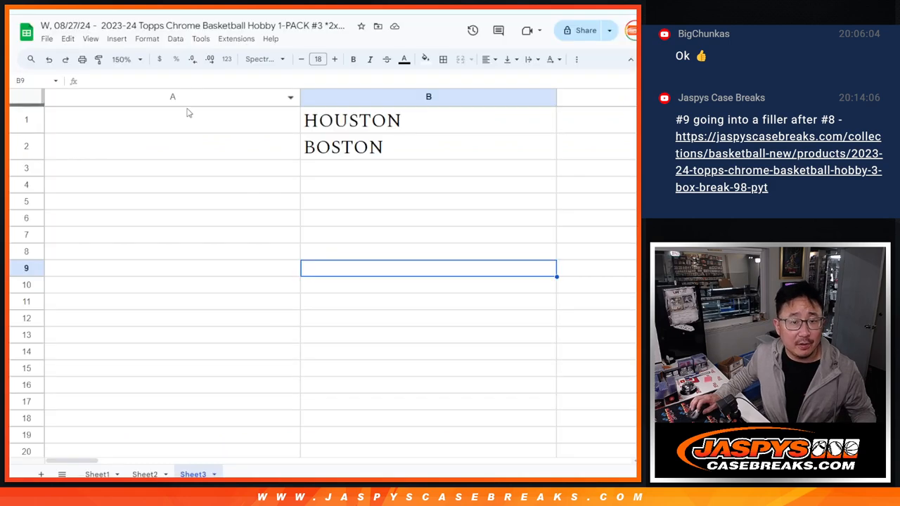
click(172, 125)
key(ctrl+v)
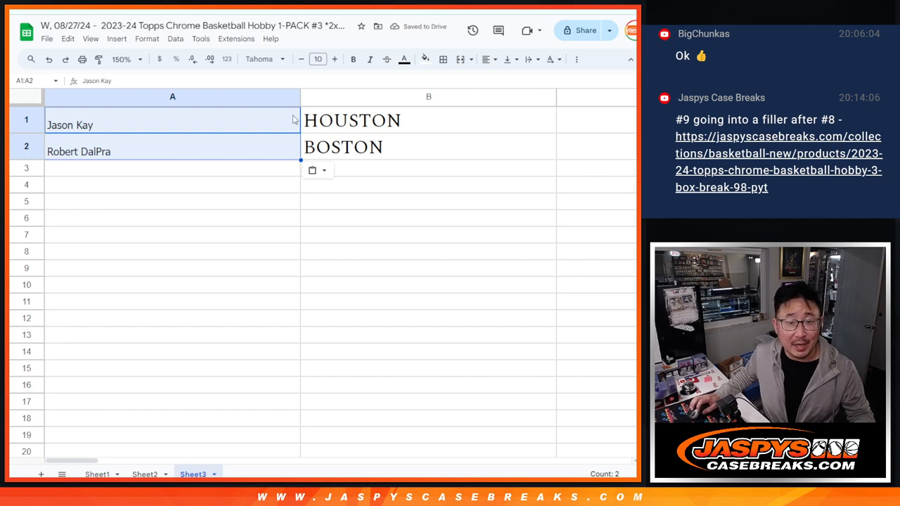
Enlarge the pasted names to size 18 to match the teams
click(318, 59)
click(320, 211)
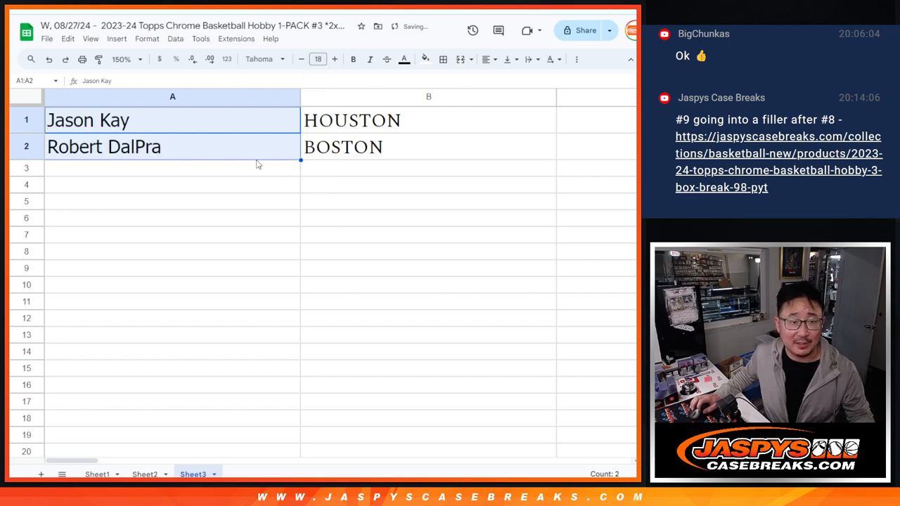
click(234, 125)
key(ctrl+a)
click(225, 168)
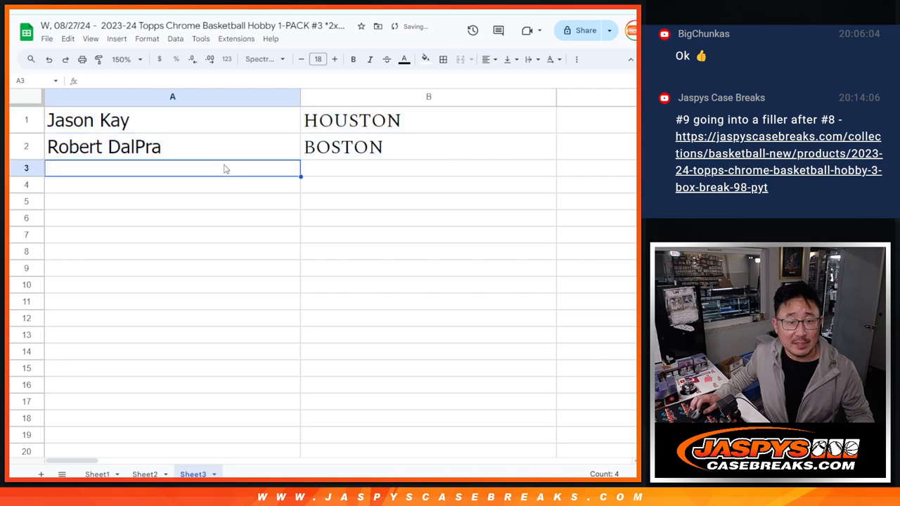